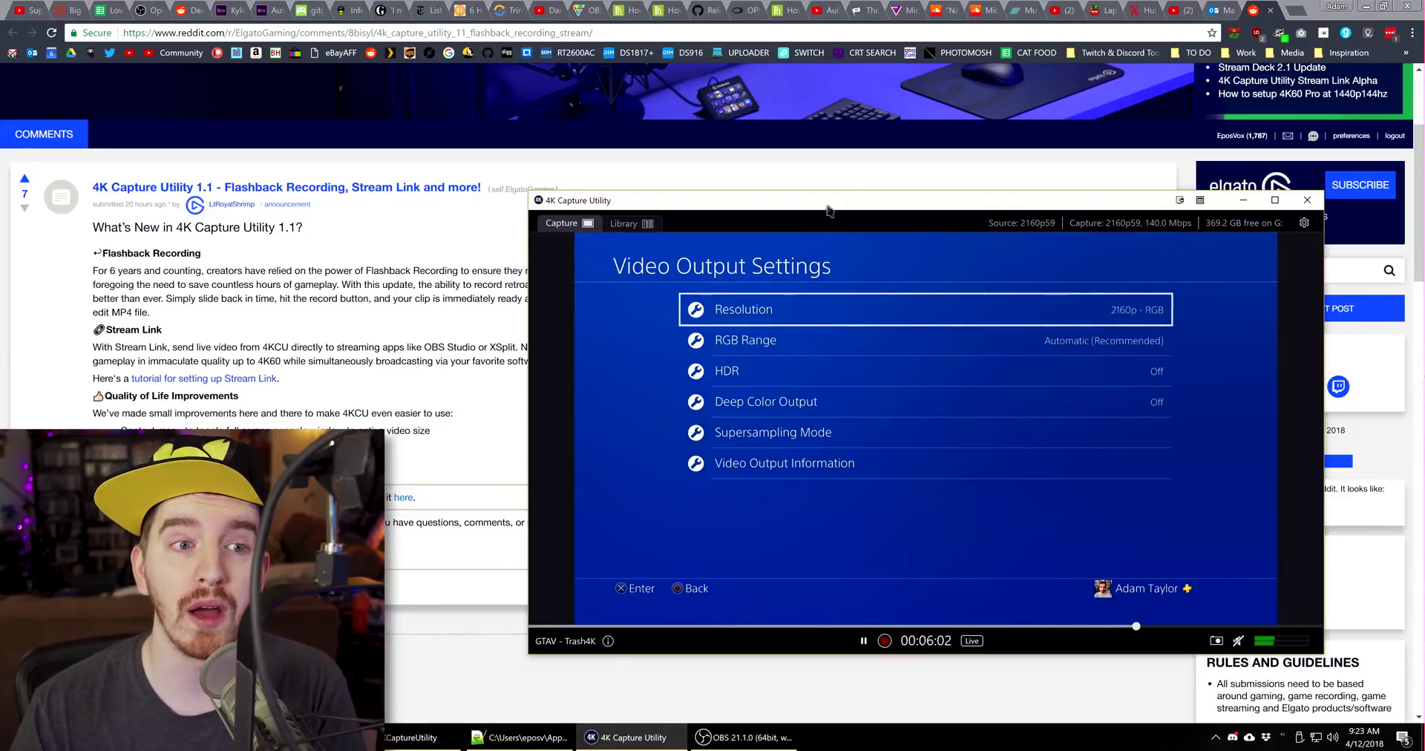
Move the 4K Capture Utility window up and to the left over the Reddit post
left_click_drag(828, 210, 660, 161)
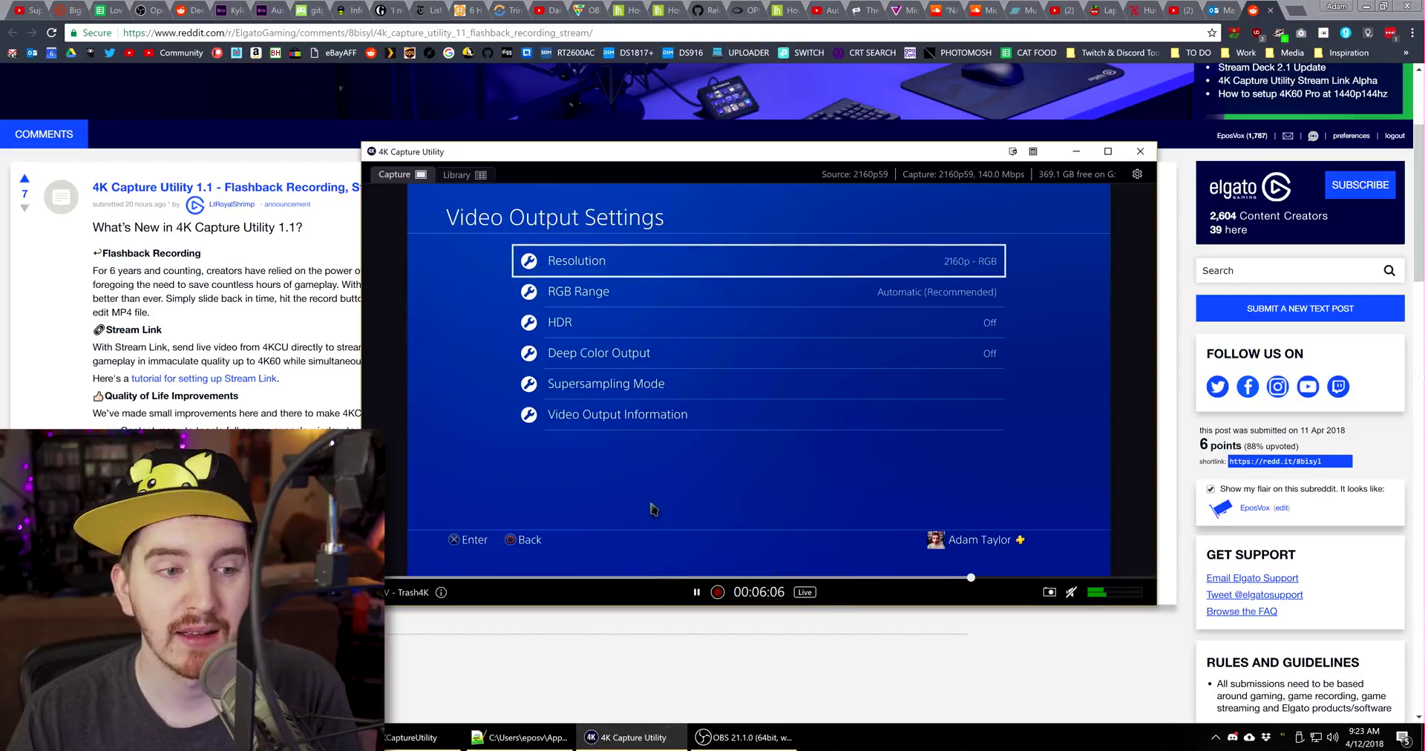
Bring the Reddit 4K Capture Utility 1.1 release post to the front and scroll down through it
left_click(315, 292)
scroll(472, 291, "down", 1)
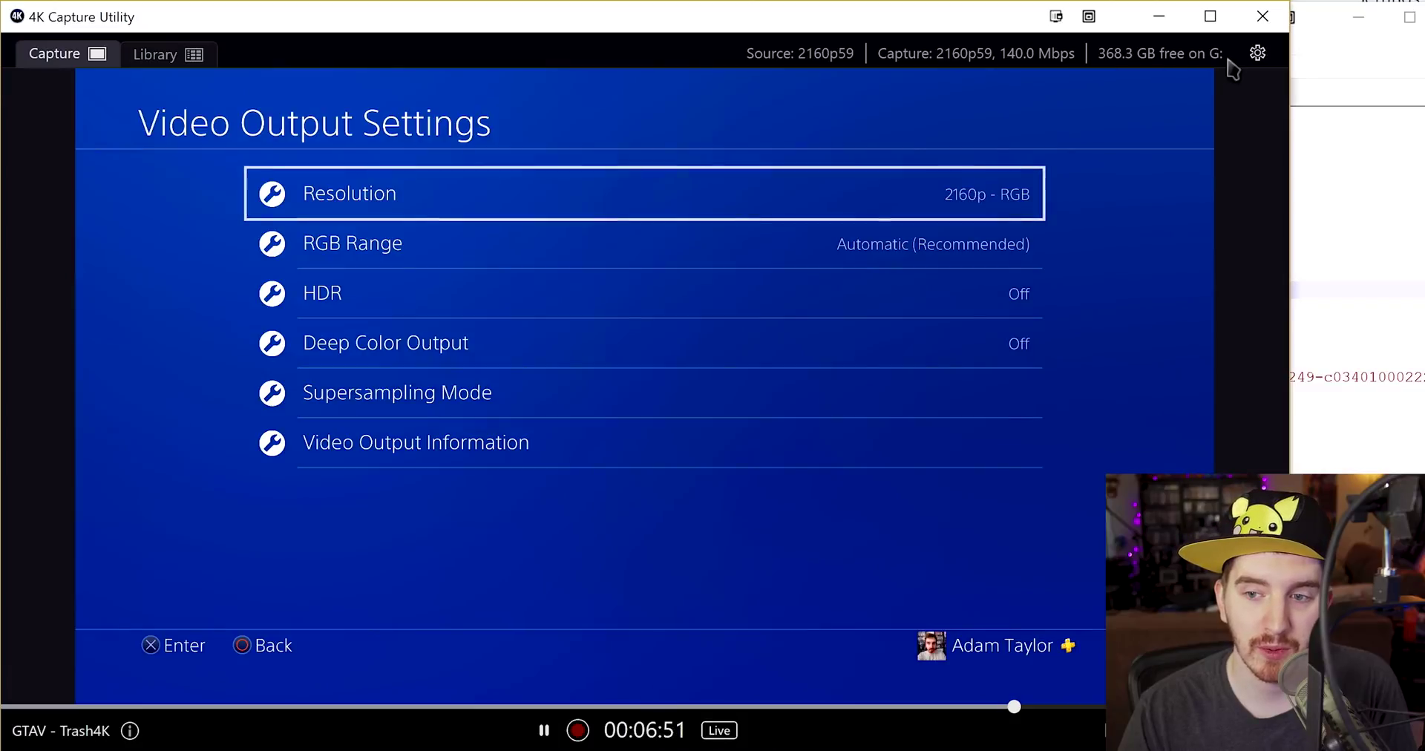
left_click(1254, 55)
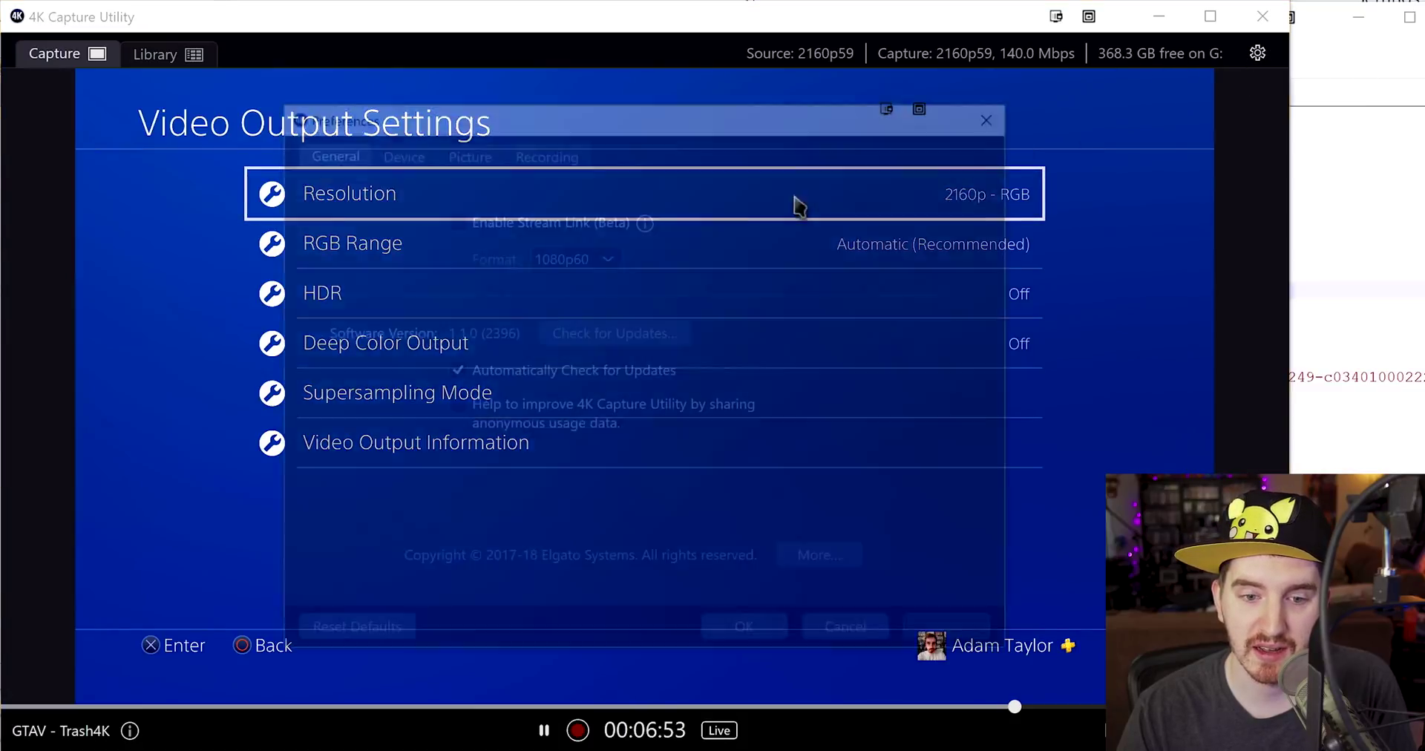
left_click(561, 152)
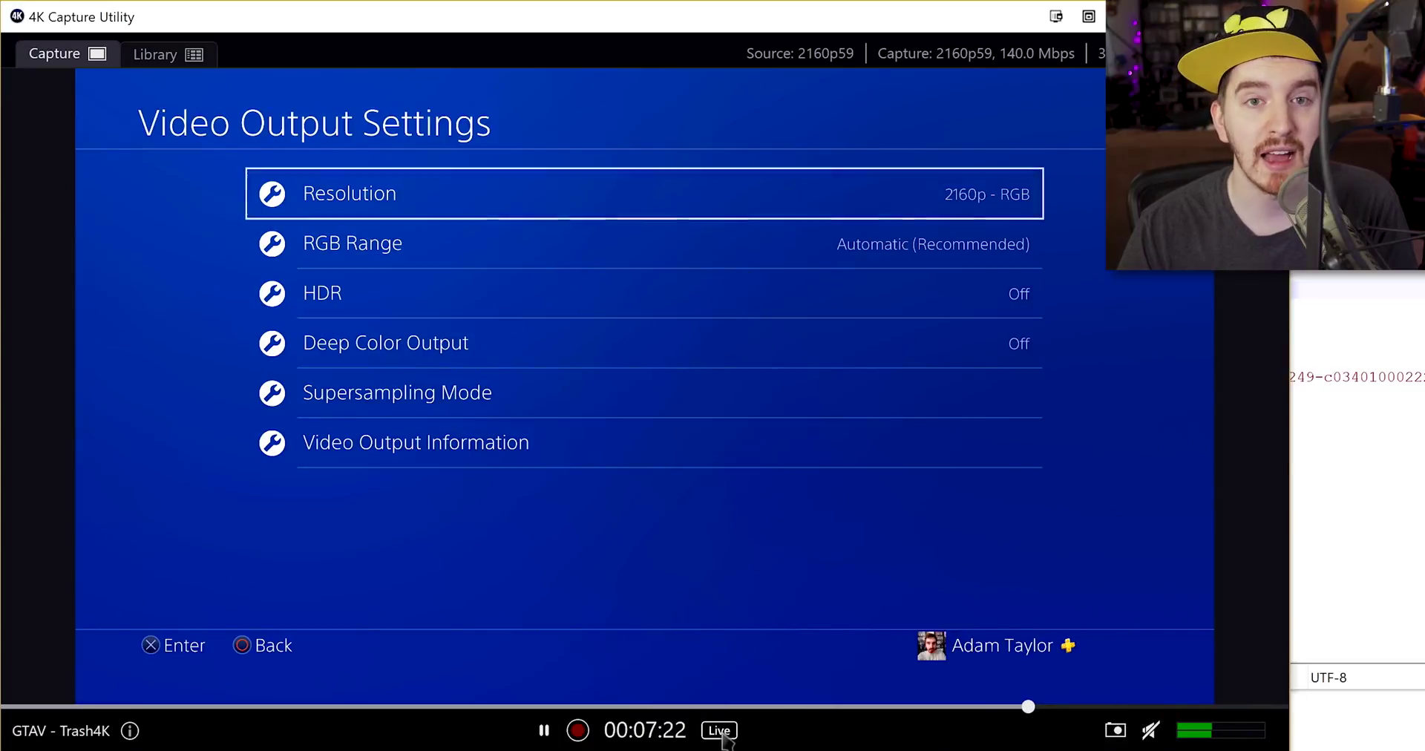
Rewind the flashback preview to 00:02:45, return to live, and resume playback
left_click(721, 731)
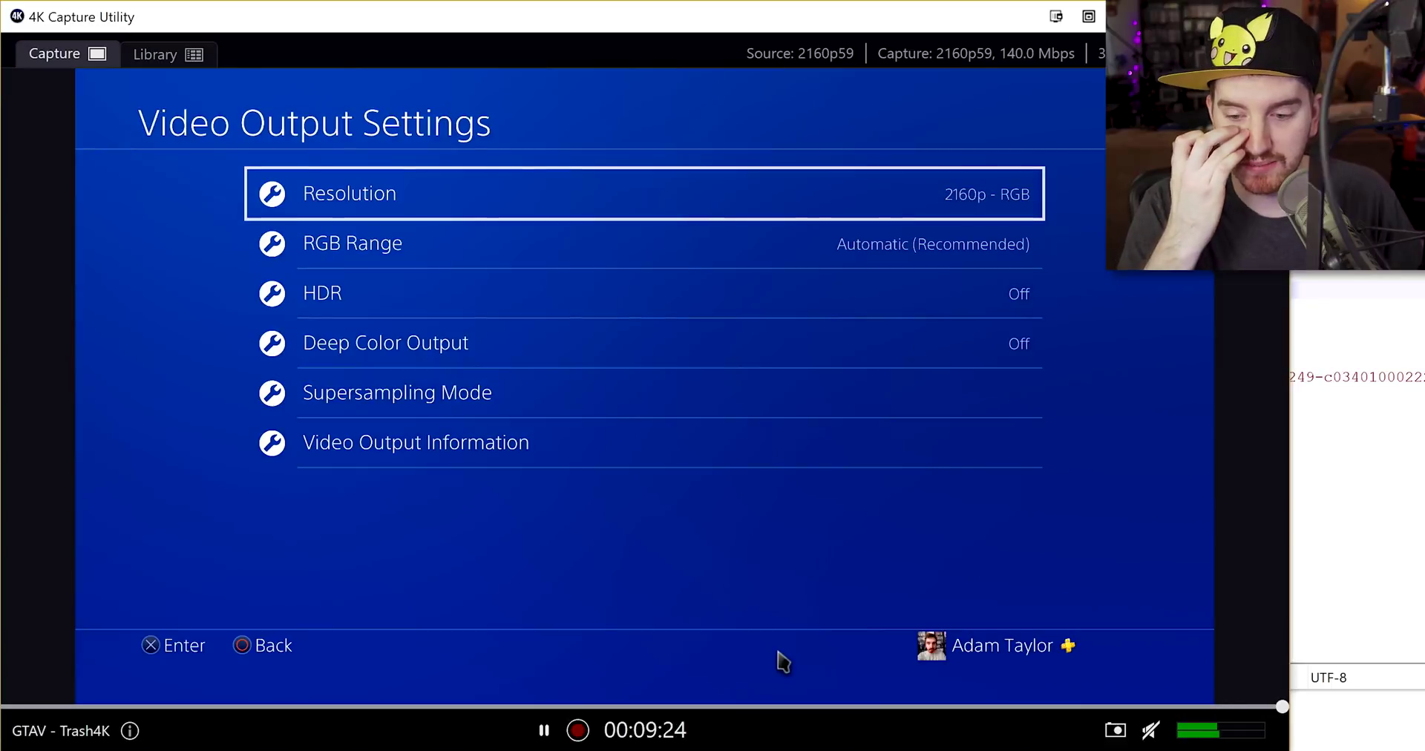
left_click(380, 707)
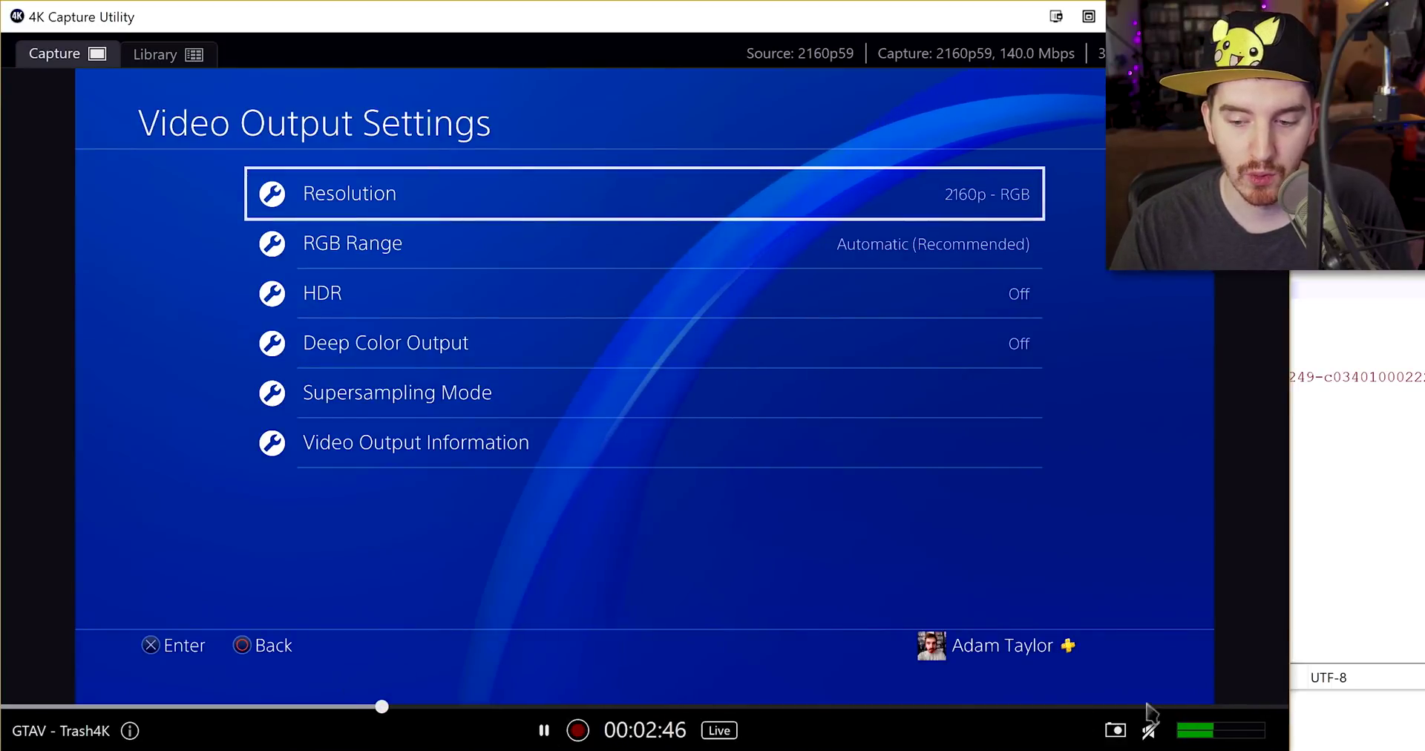
left_click(717, 730)
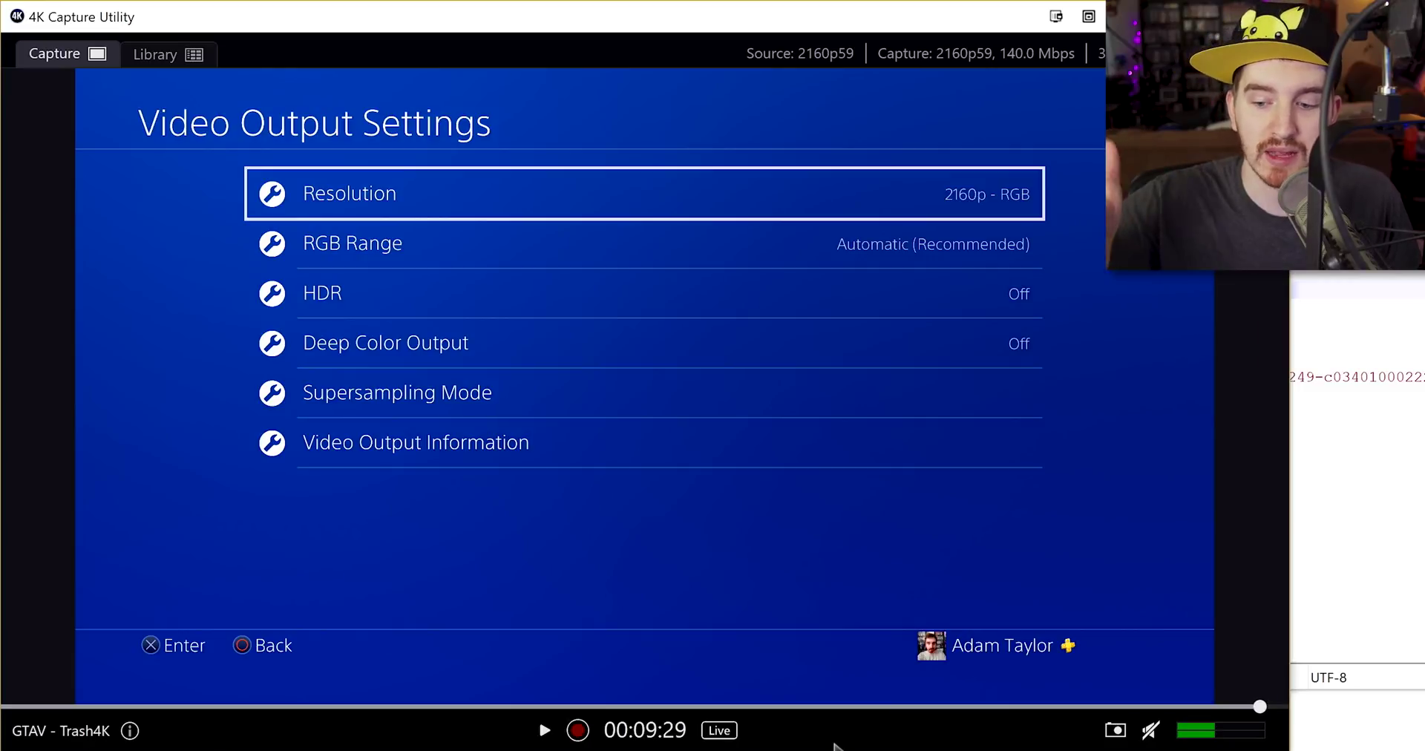
left_click(543, 731)
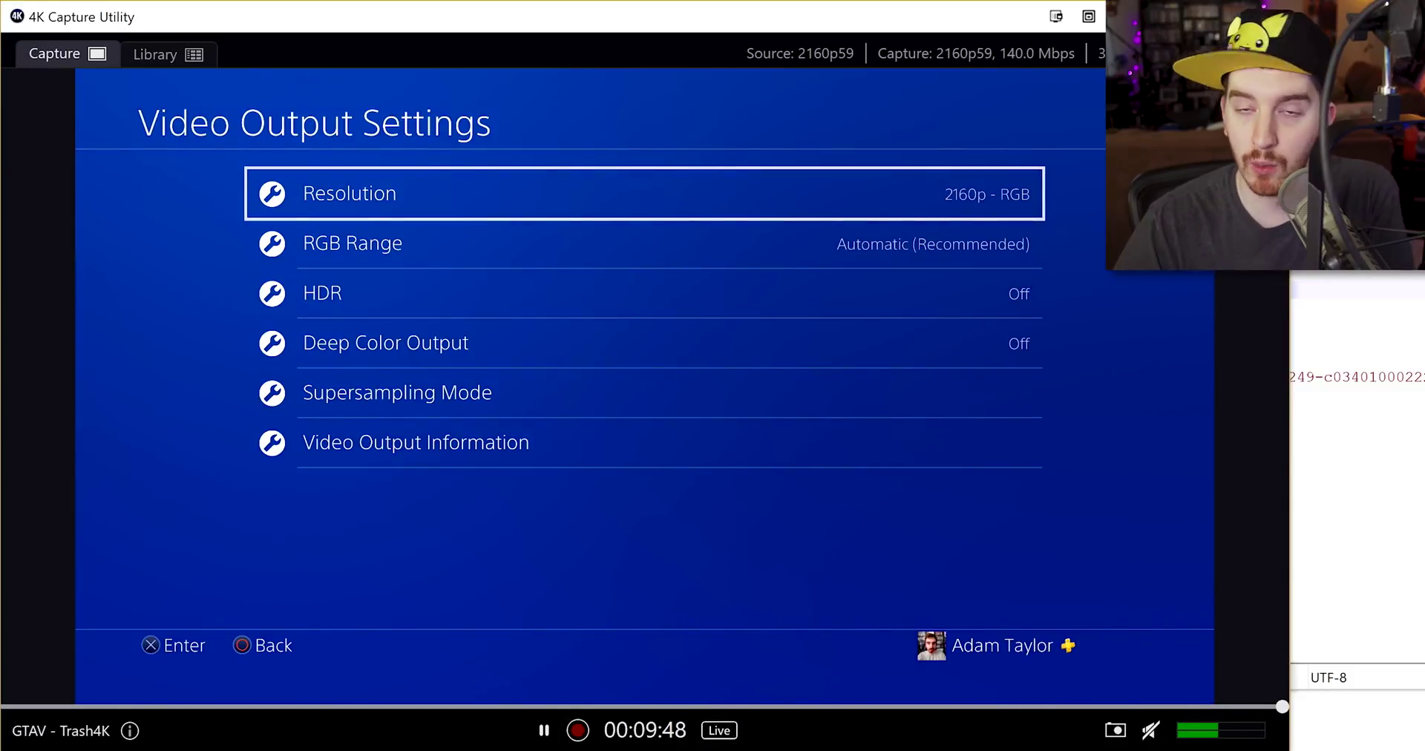
Rewind to 00:03:20 in the flashback buffer, then jump back to the live capture
left_click(442, 706)
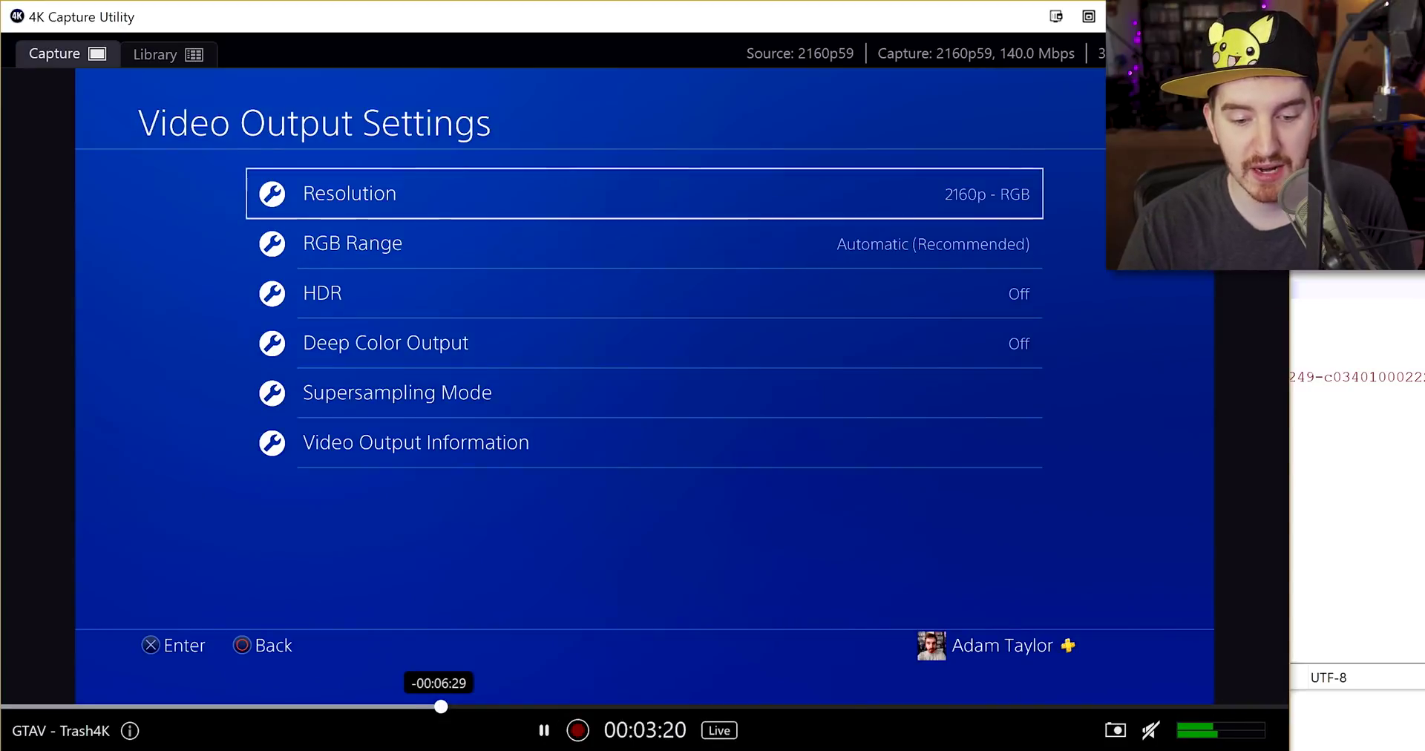
left_click(578, 730)
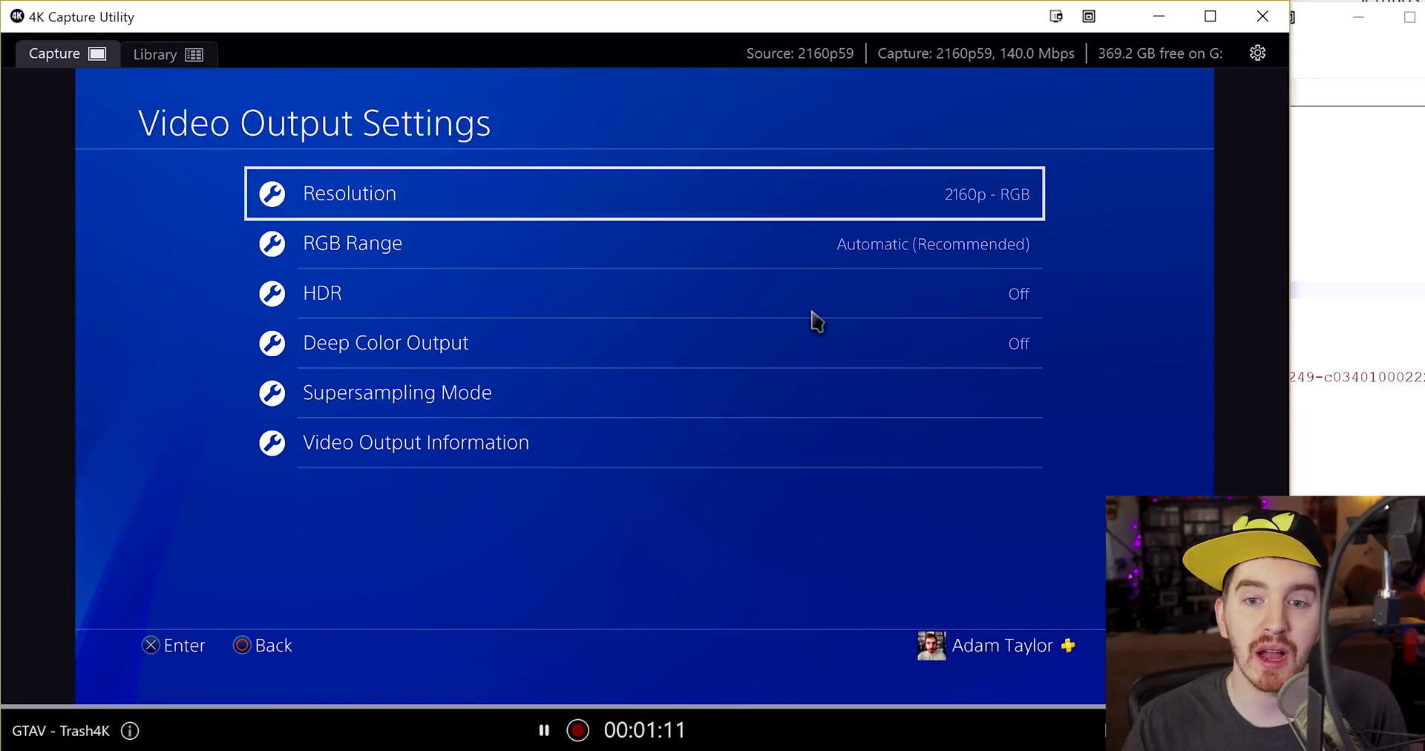
Enable and apply Stream Link (Beta), seek to 00:00:53, and select the Stream Deck Flashback Recording key
left_click(1257, 54)
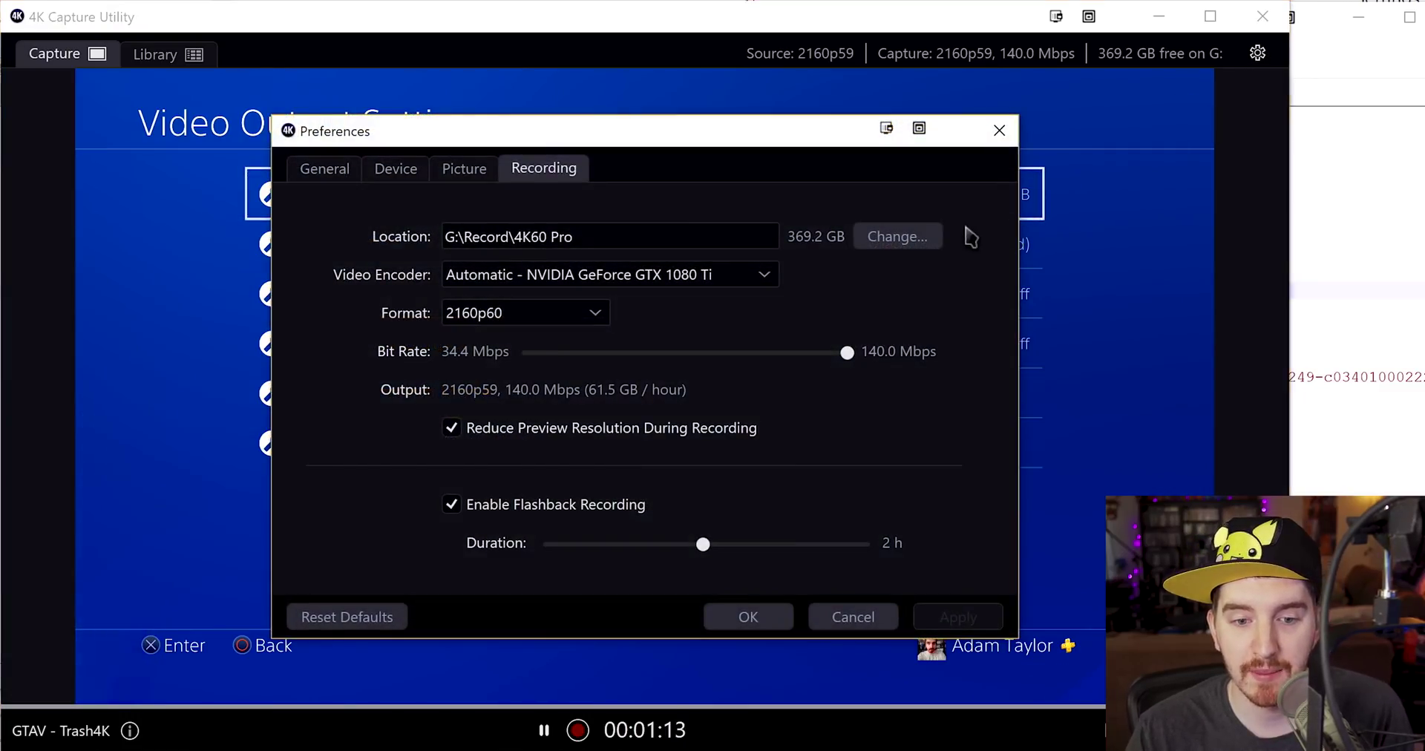
left_click(302, 174)
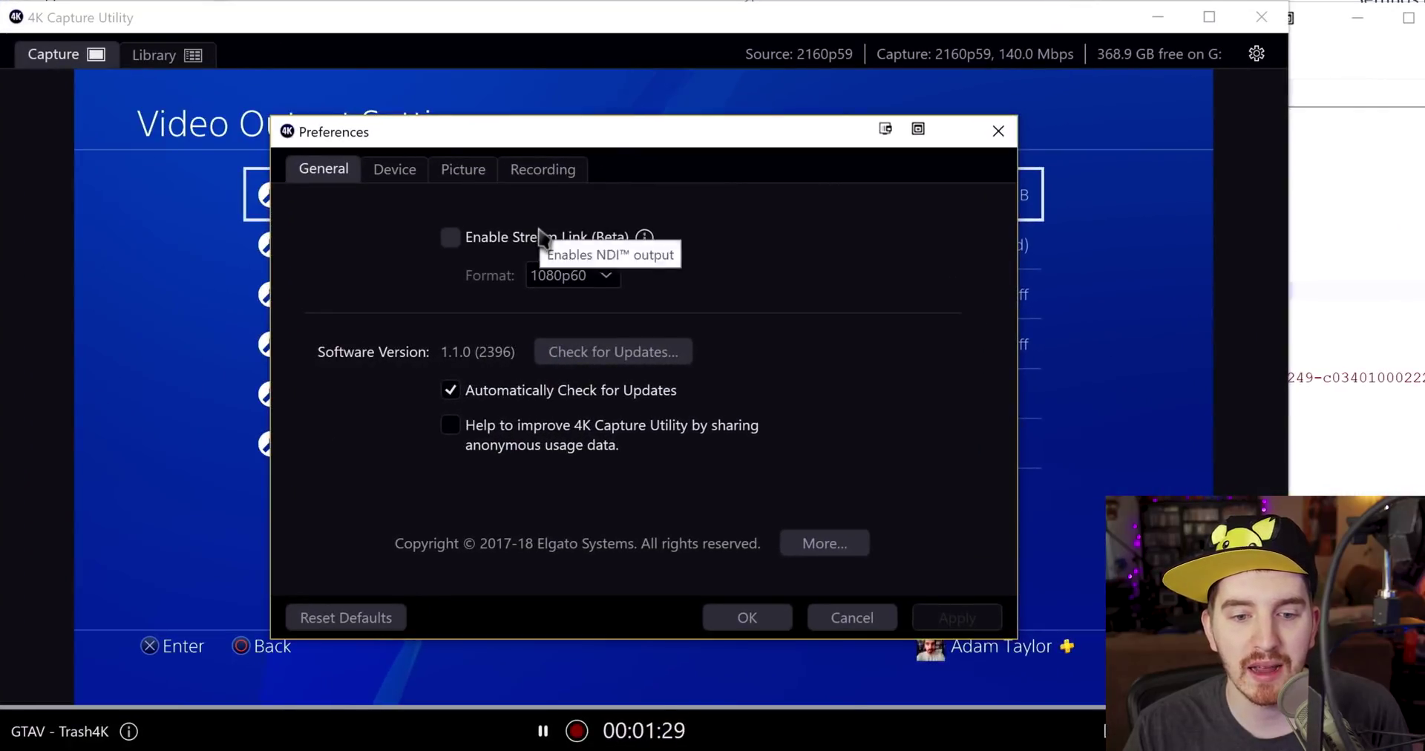
left_click(540, 236)
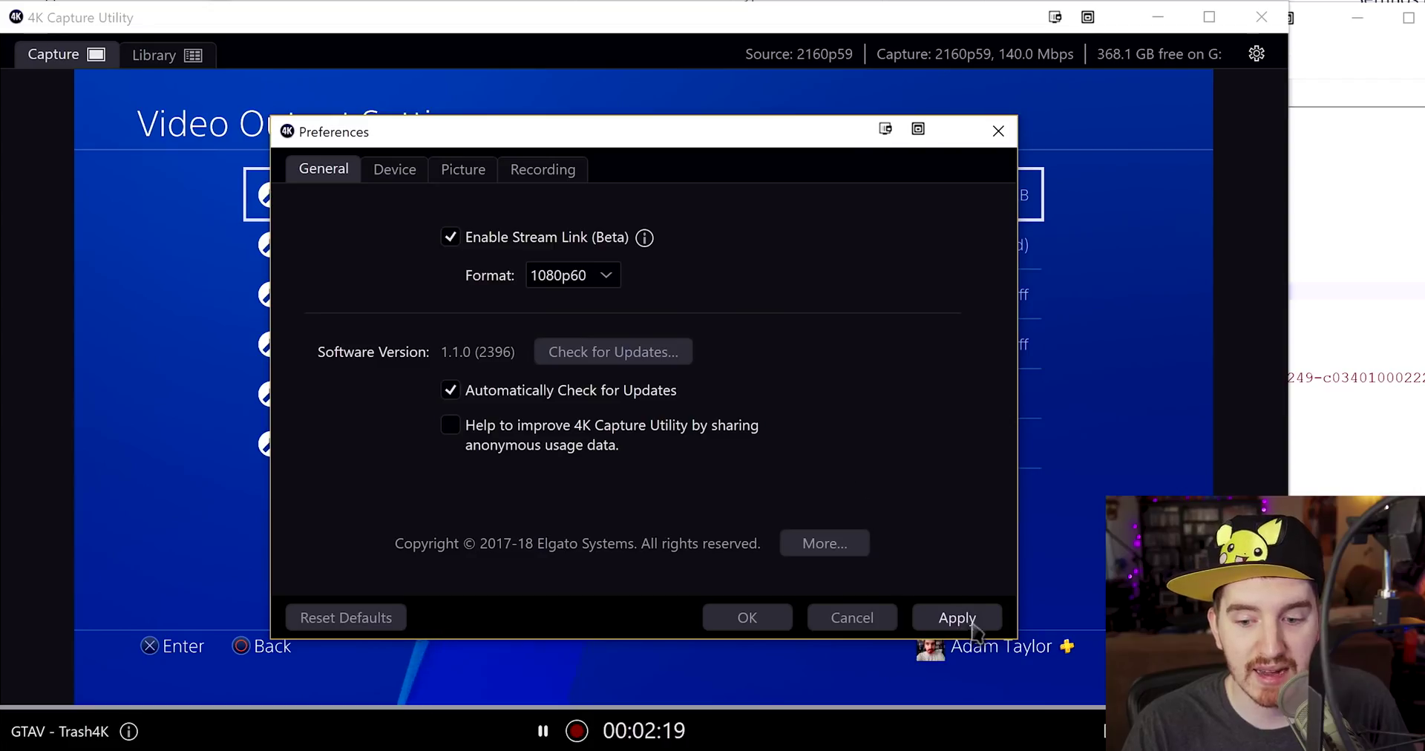
left_click(957, 617)
left_click(756, 623)
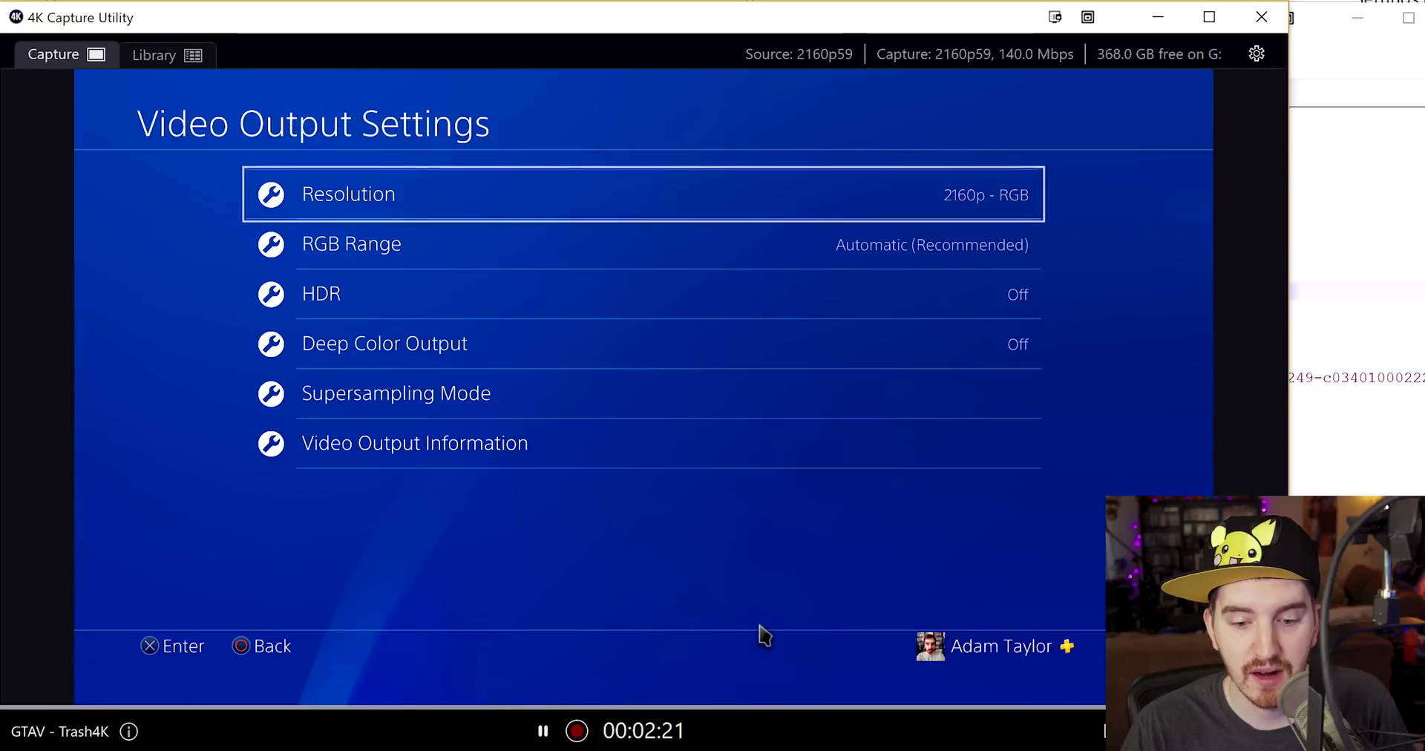
left_click(488, 707)
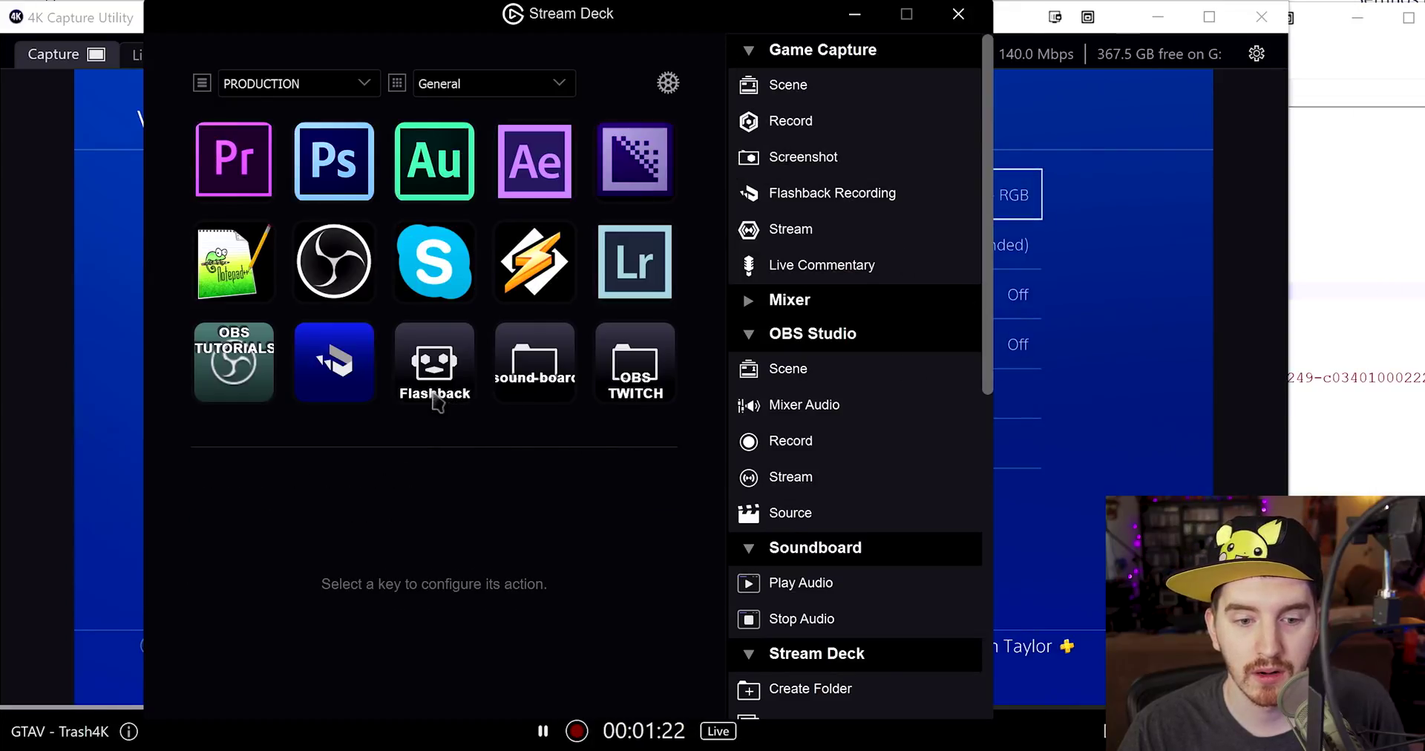
left_click(369, 361)
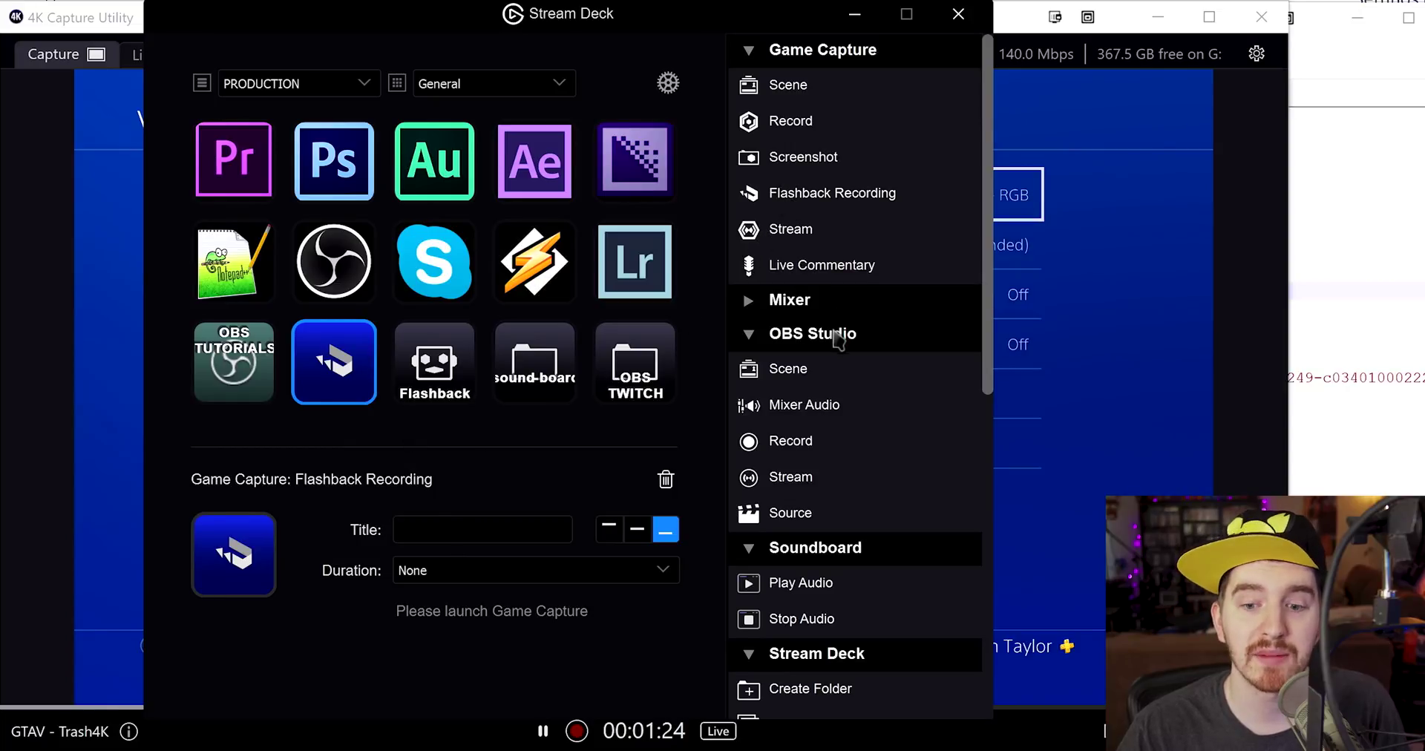
Confirm via Check for Updates that Stream Deck 2.2.0.5165 is up to date
scroll(898, 416, "down", 10)
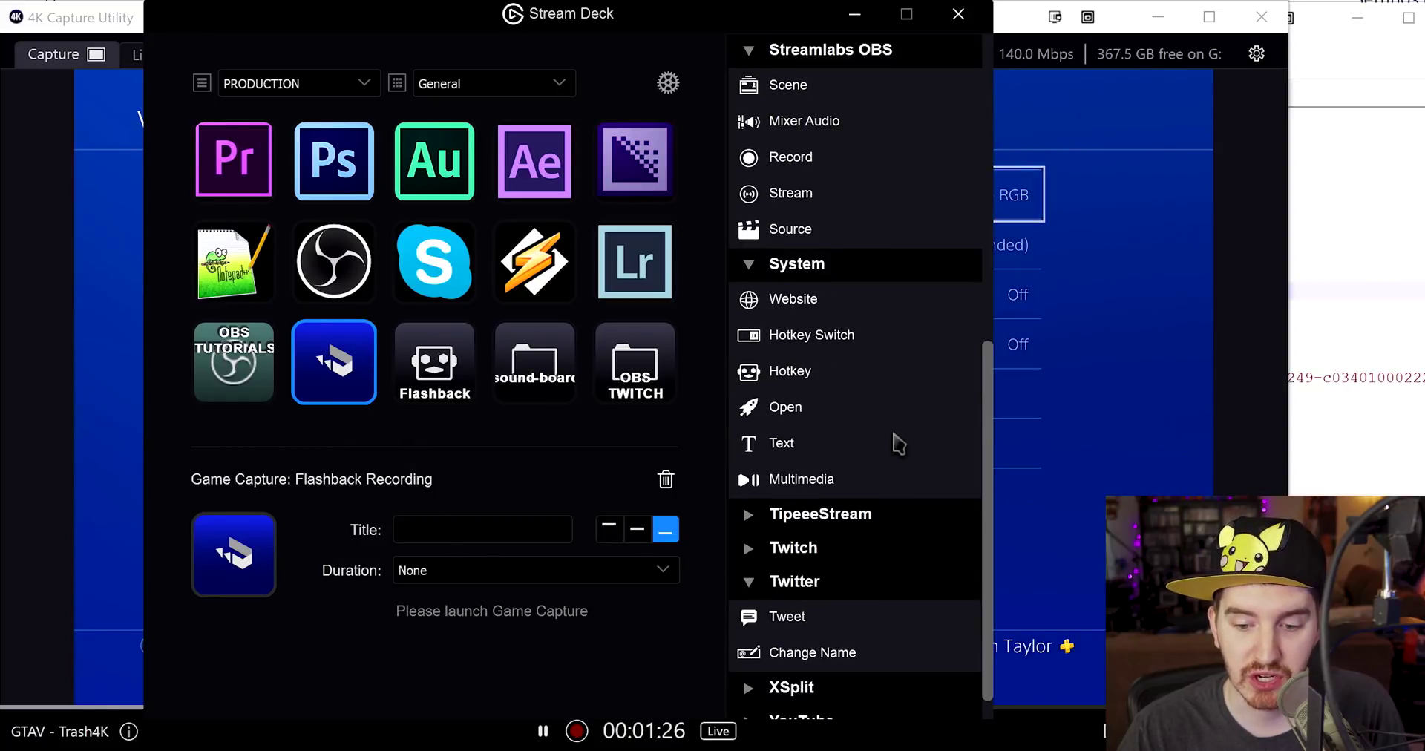
scroll(902, 416, "up", 10)
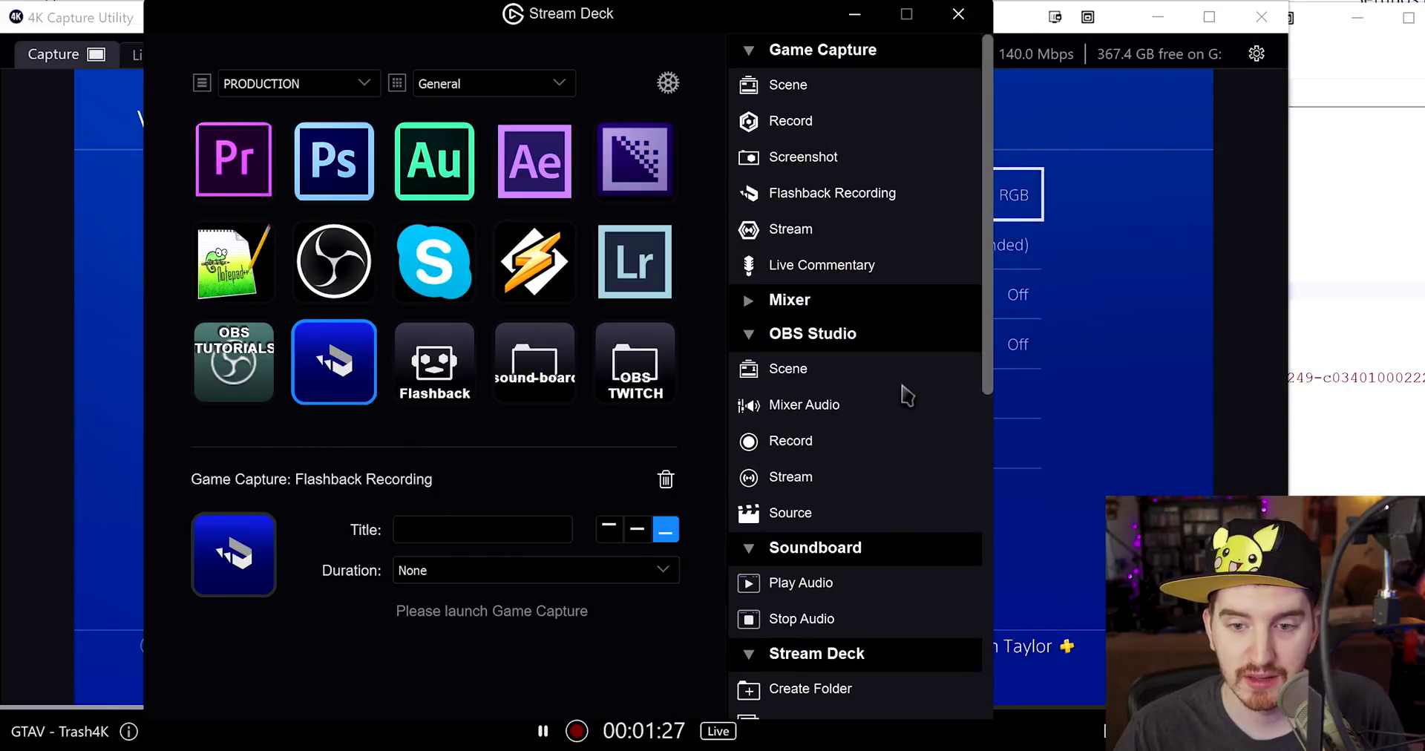
left_click(668, 83)
left_click(637, 228)
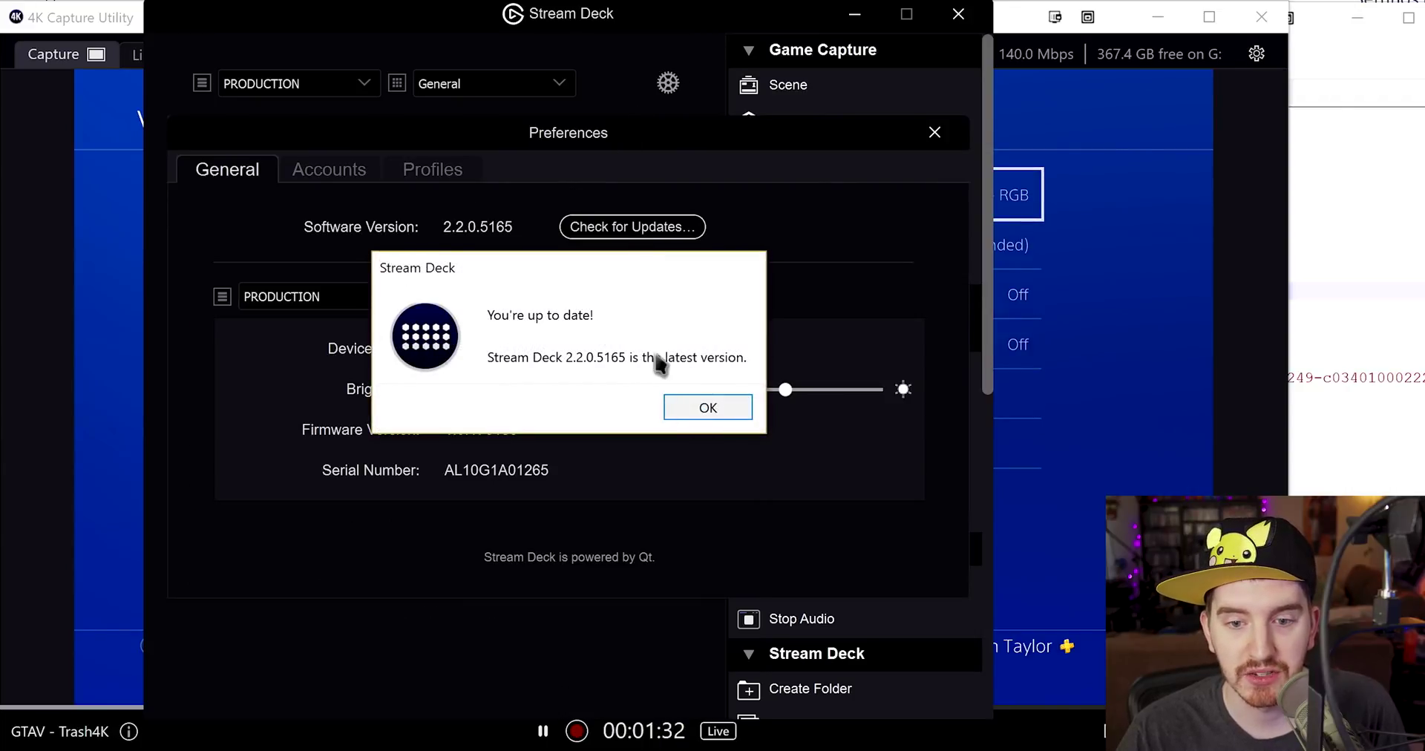
left_click(674, 407)
Delete the Game Capture Flashback Recording key from the PRODUCTION grid
left_click(933, 132)
left_click(337, 361)
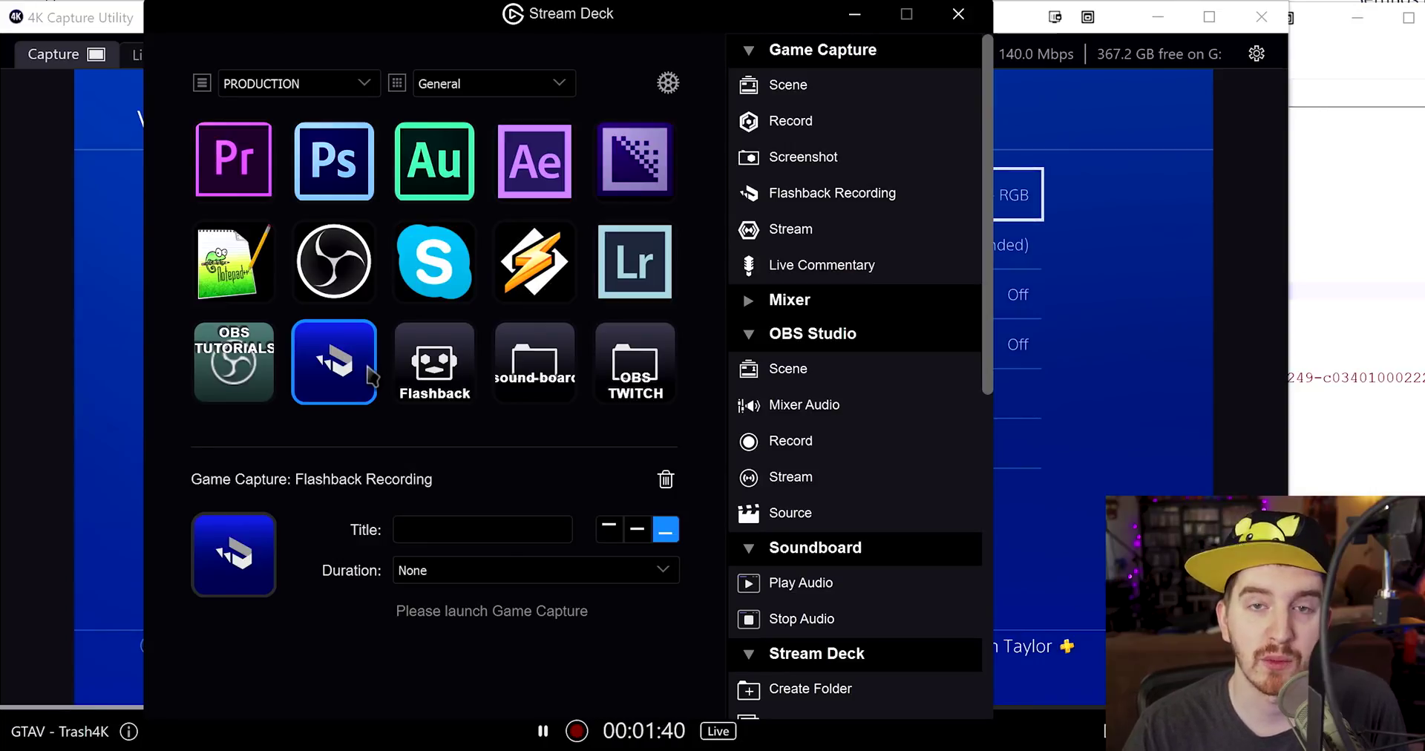
left_click(662, 480)
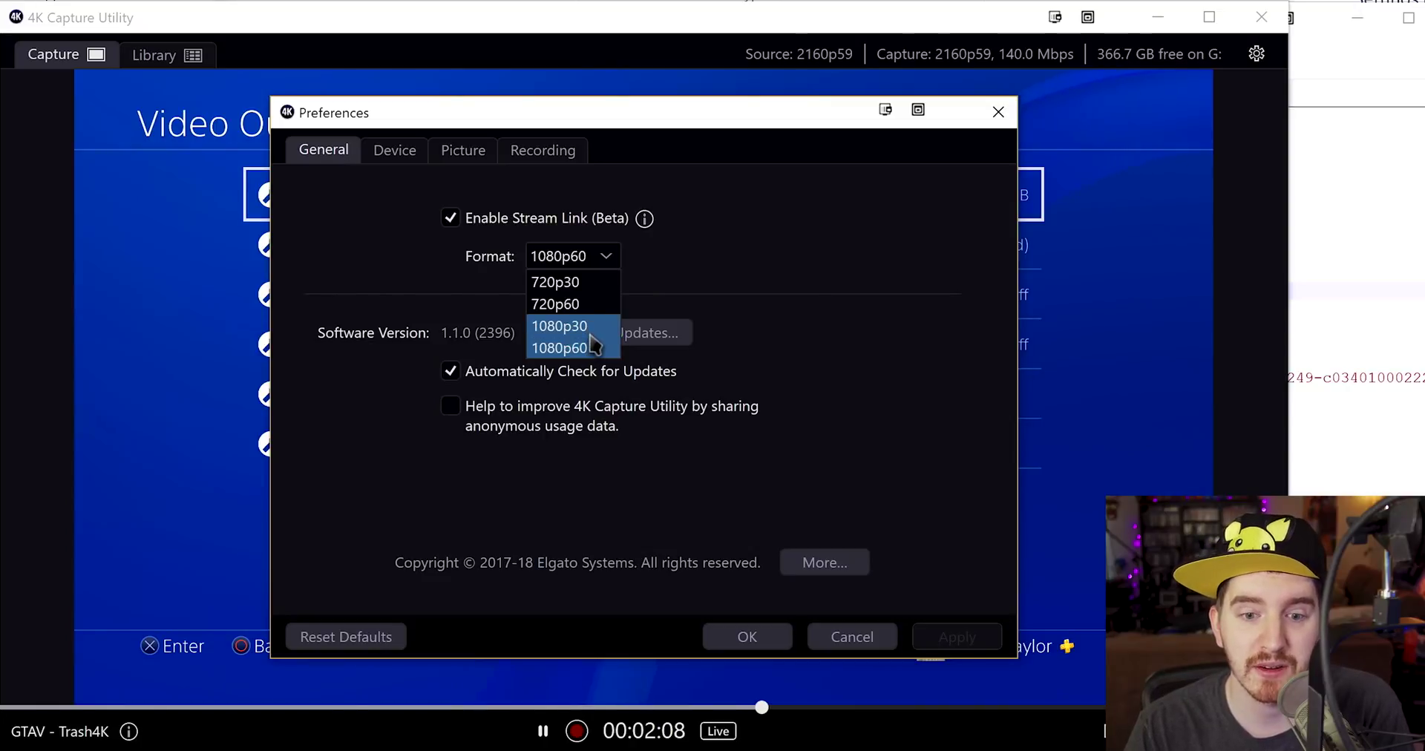
left_click(591, 346)
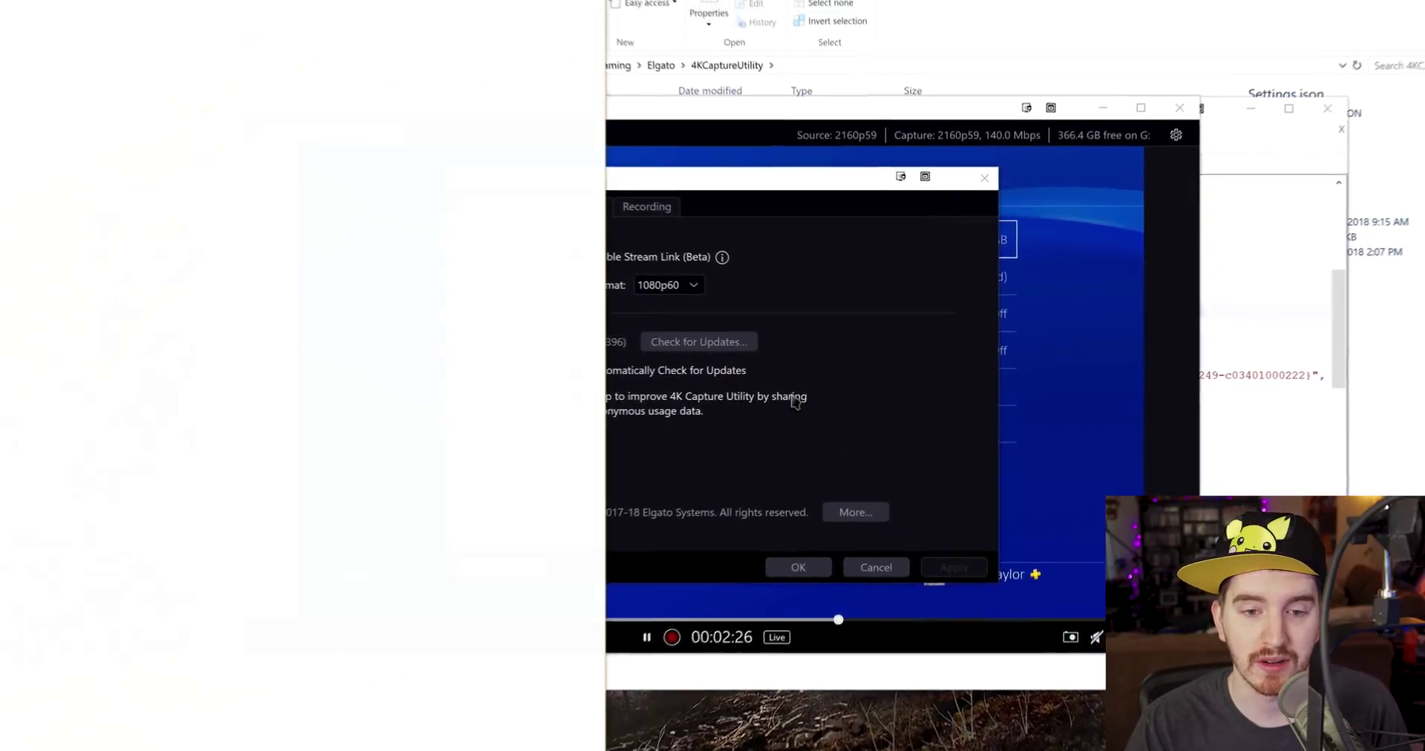
Check Task Manager's CPU graphs, keep Stream Link at 1080p60, and return to the Reddit post
left_click(85, 69)
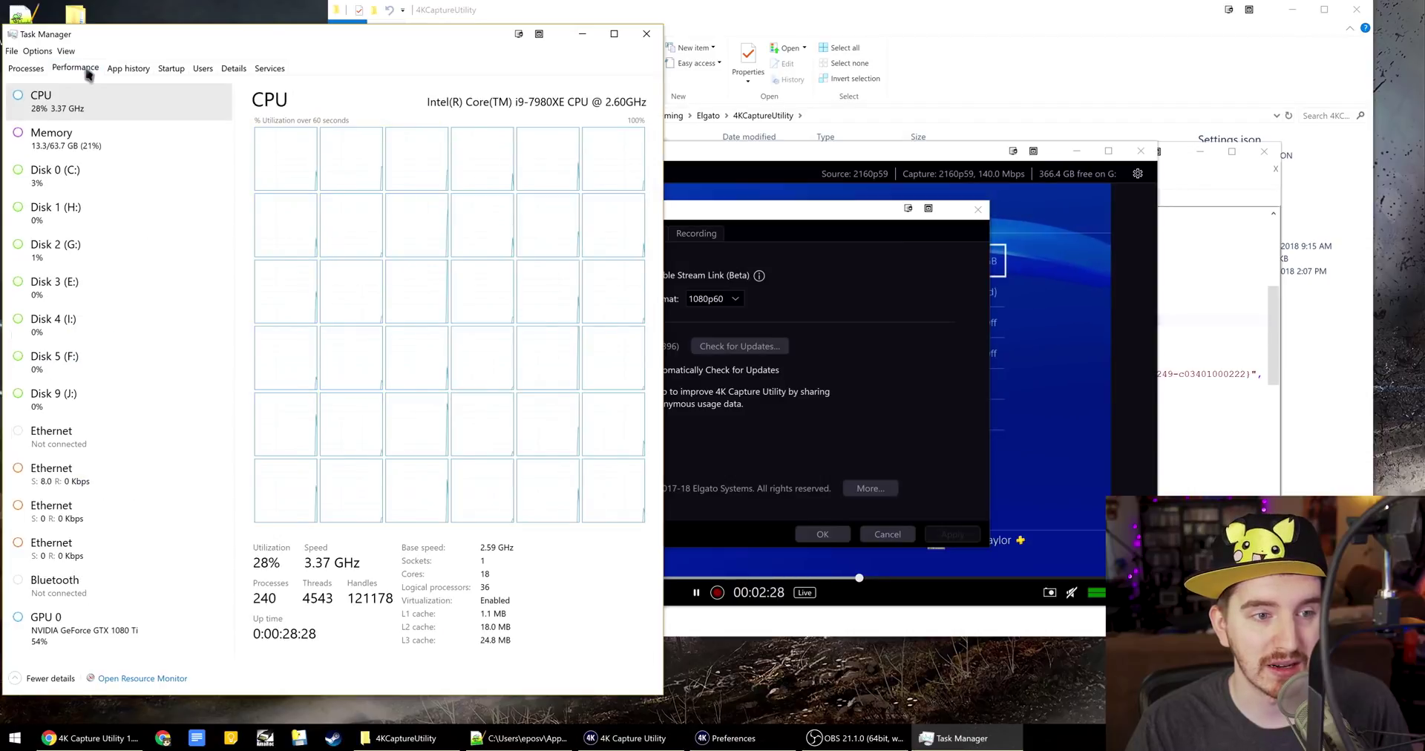
left_click(646, 34)
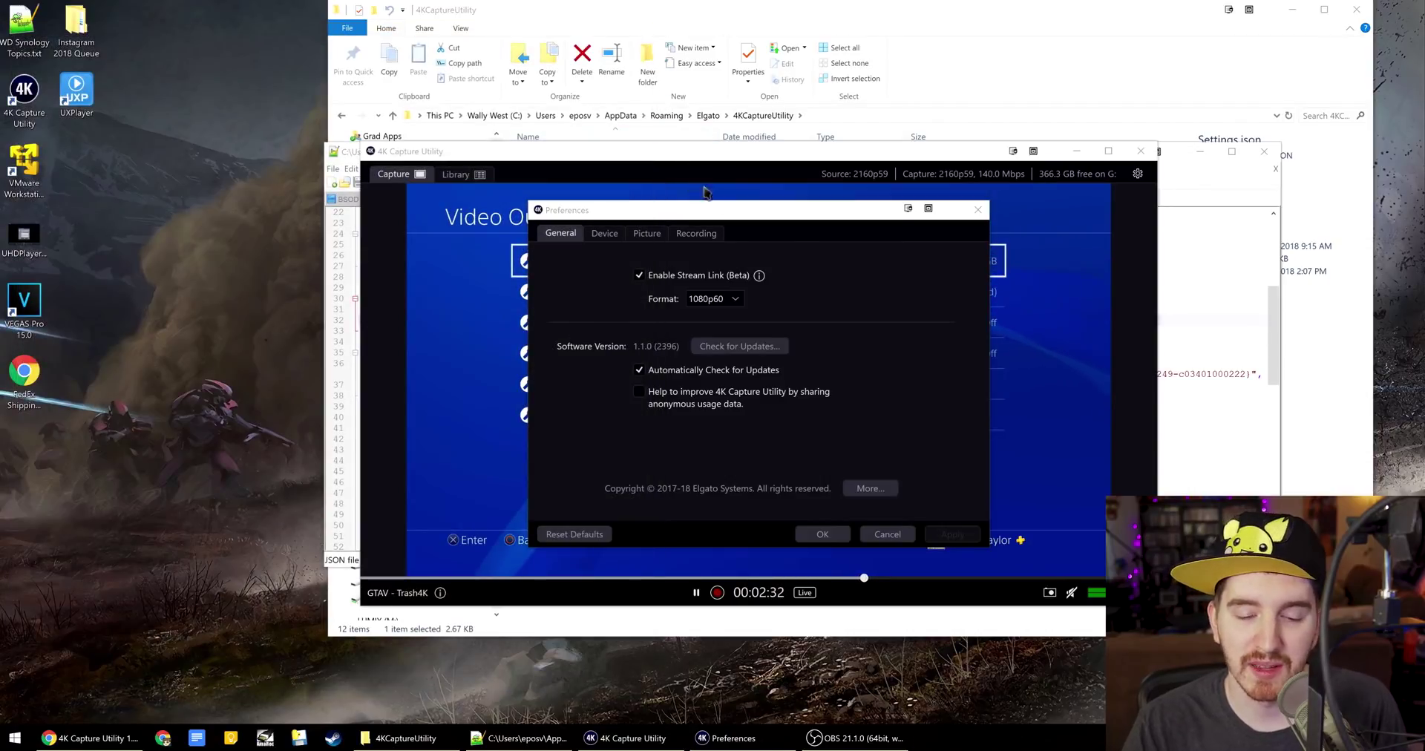
left_click(712, 299)
left_click(775, 306)
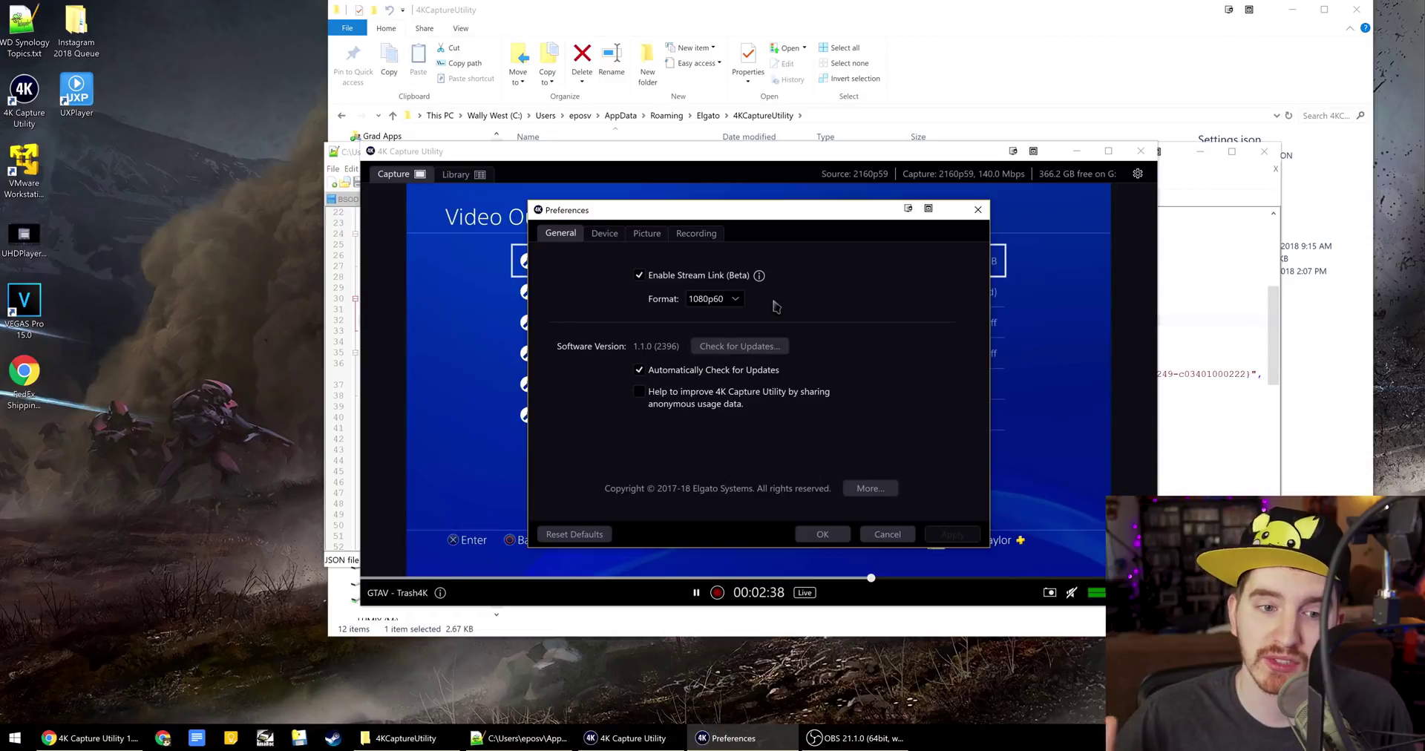
left_click(822, 535)
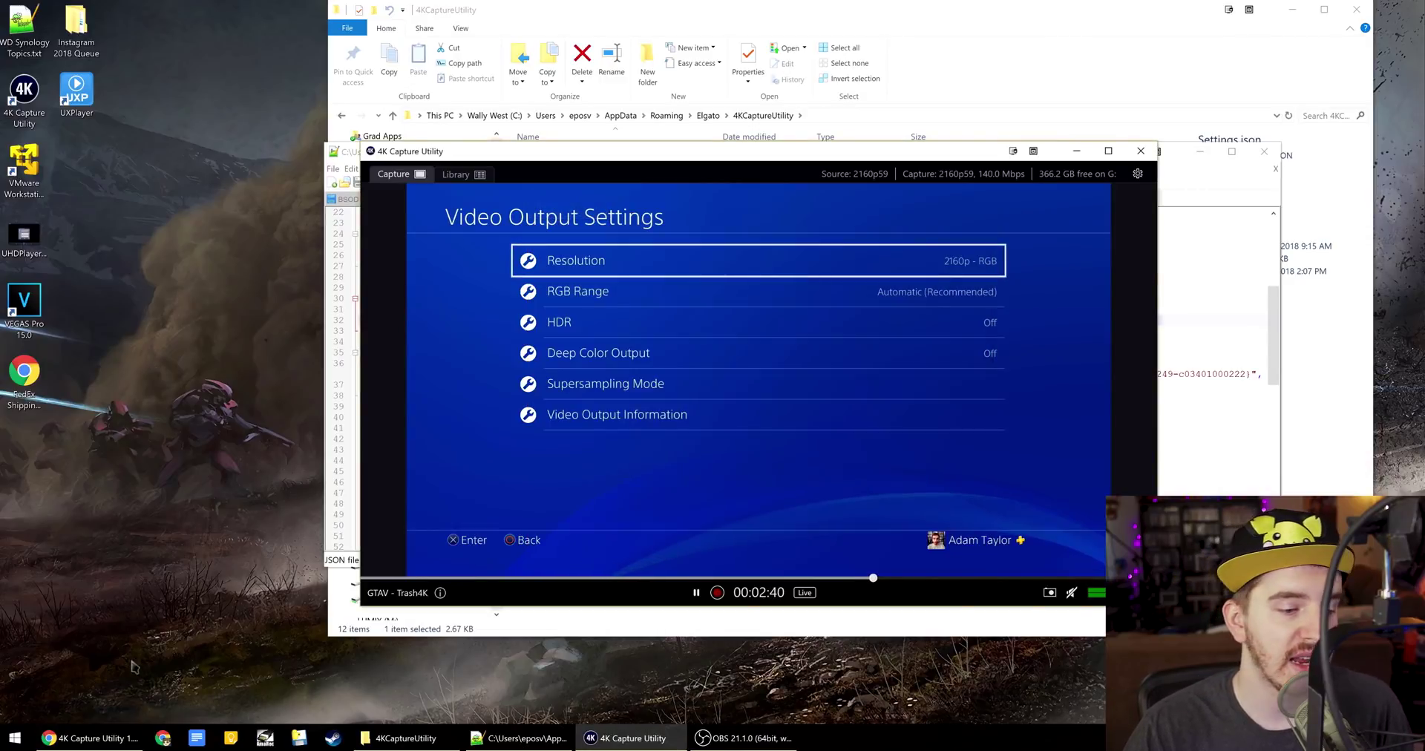
left_click(89, 738)
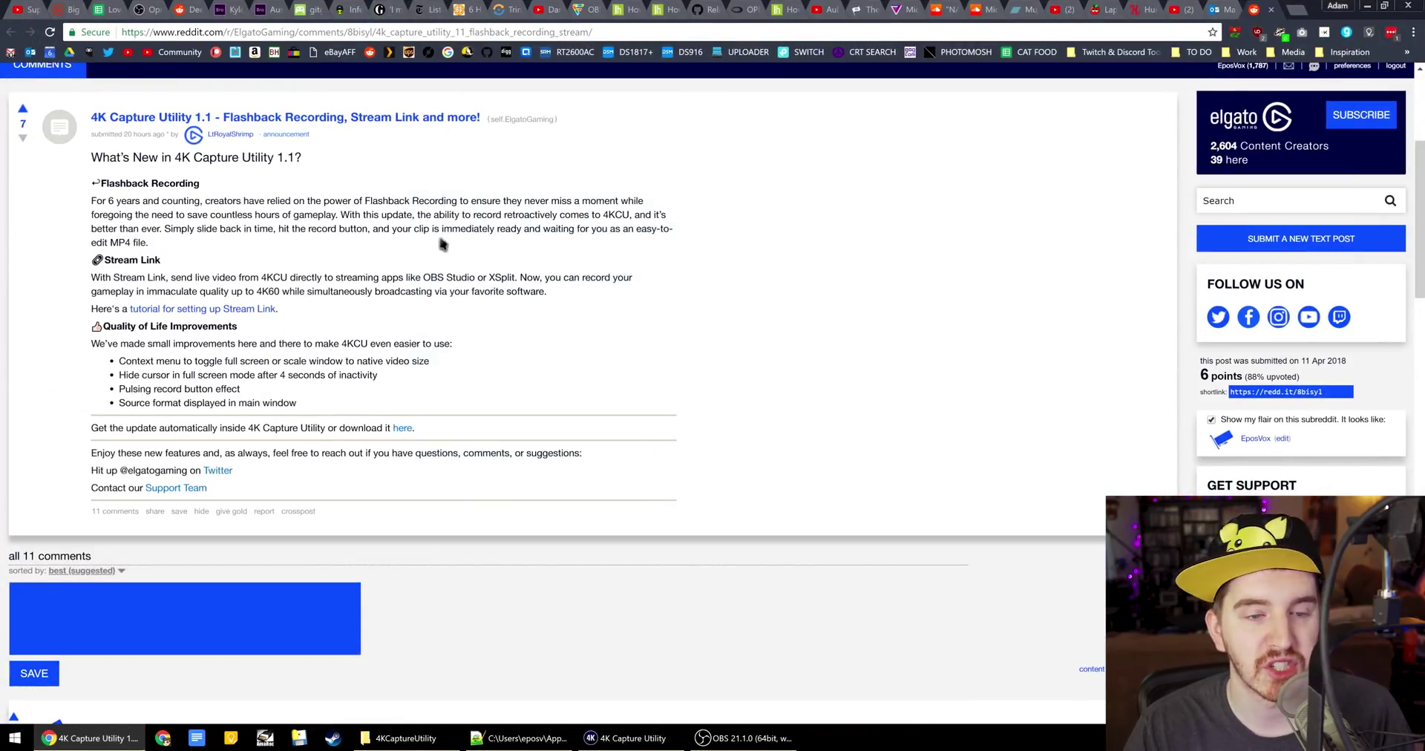
Scroll the Reddit thread to the hidden Settings.json Pro Tip, then switch to the 4KCaptureUtility folder
scroll(475, 445, "down", 15)
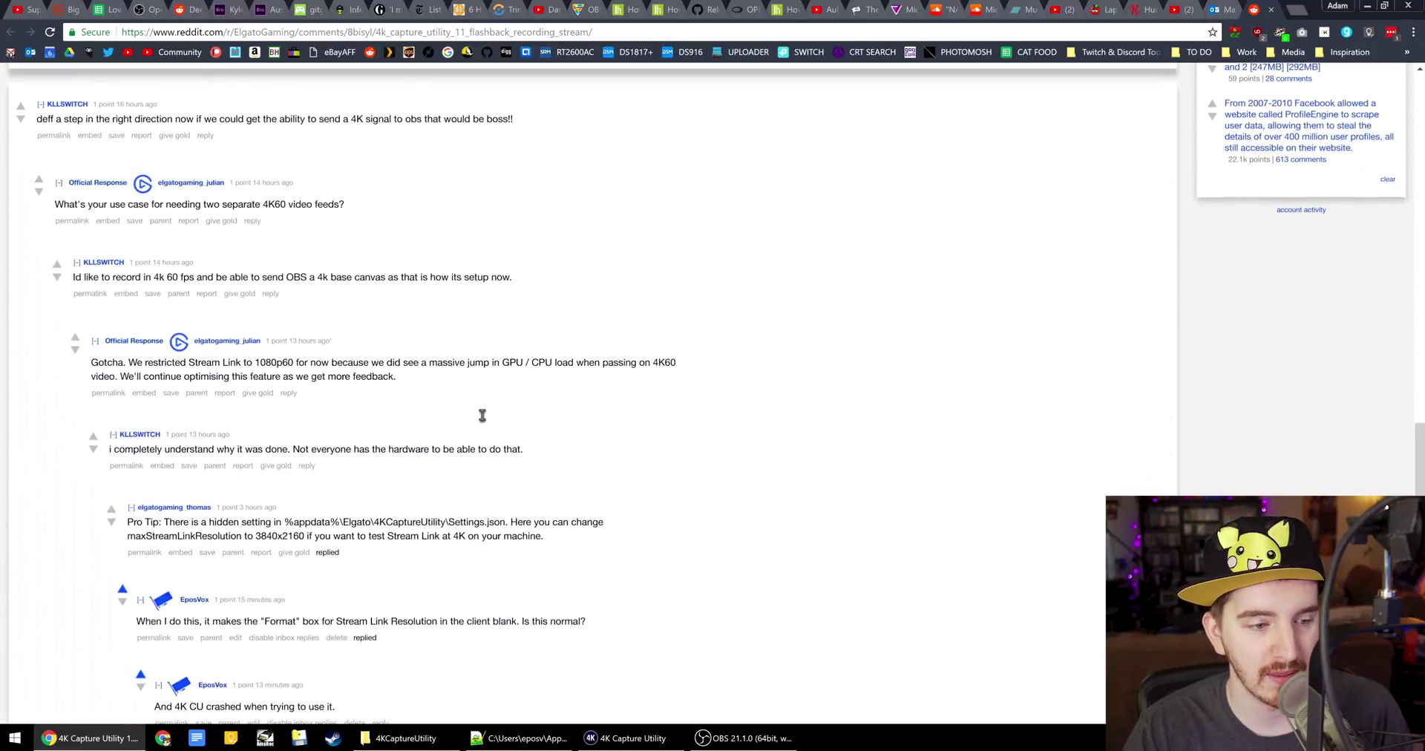
scroll(483, 416, "down", 7)
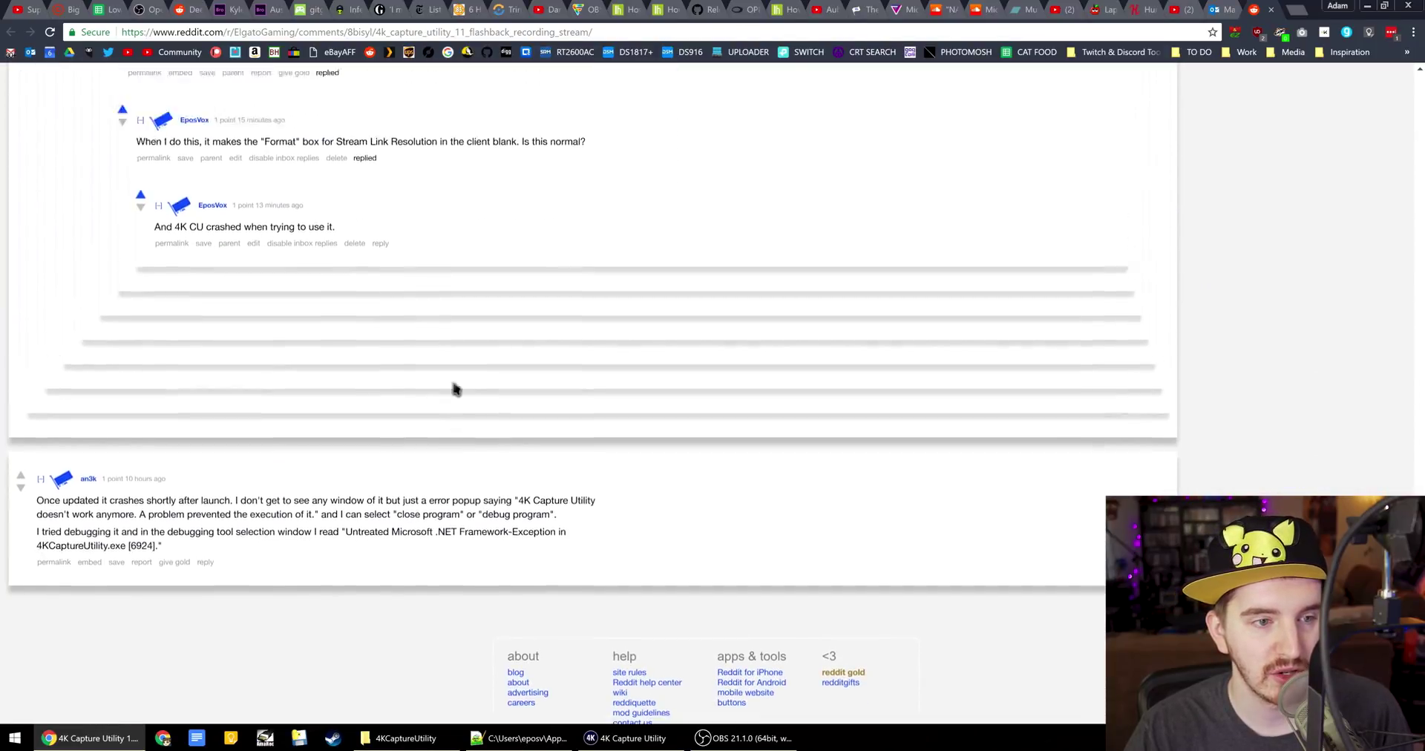
scroll(455, 389, "up", 3)
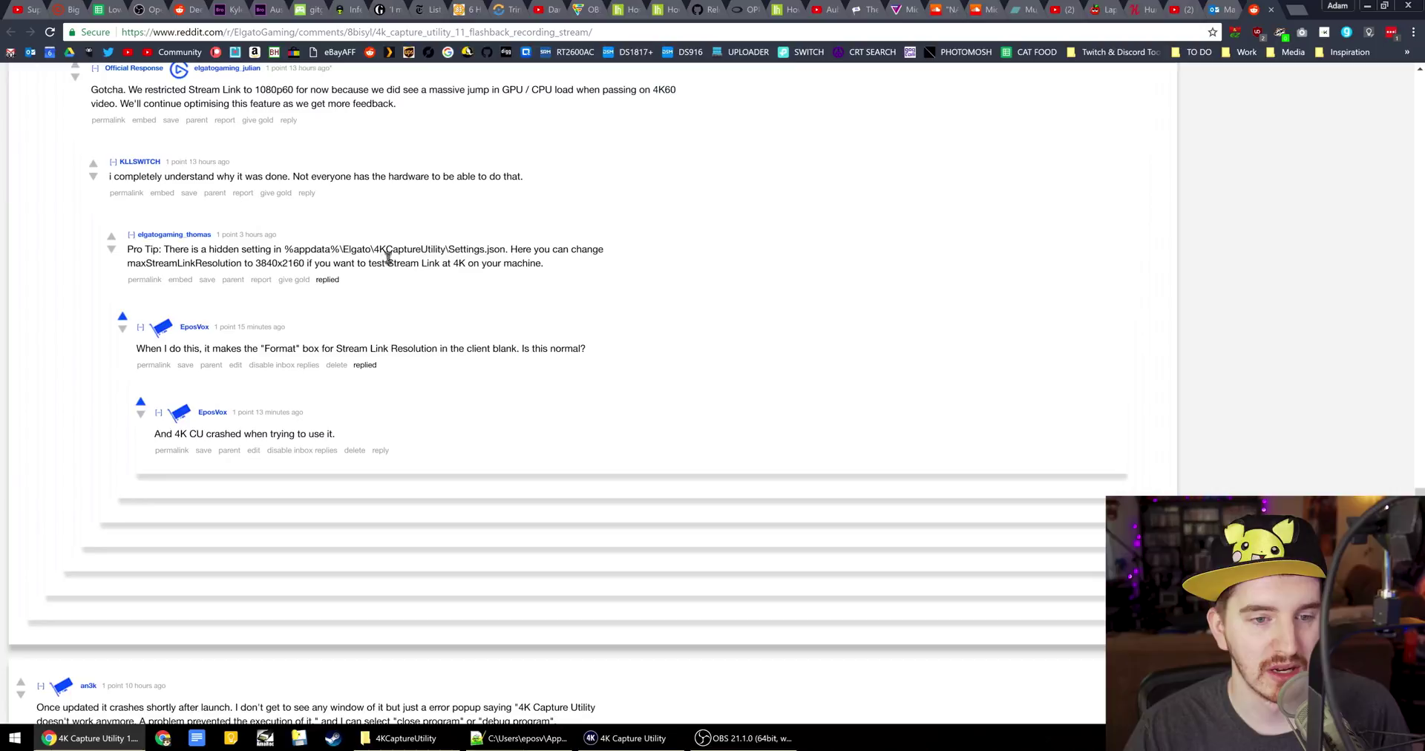
left_click(404, 738)
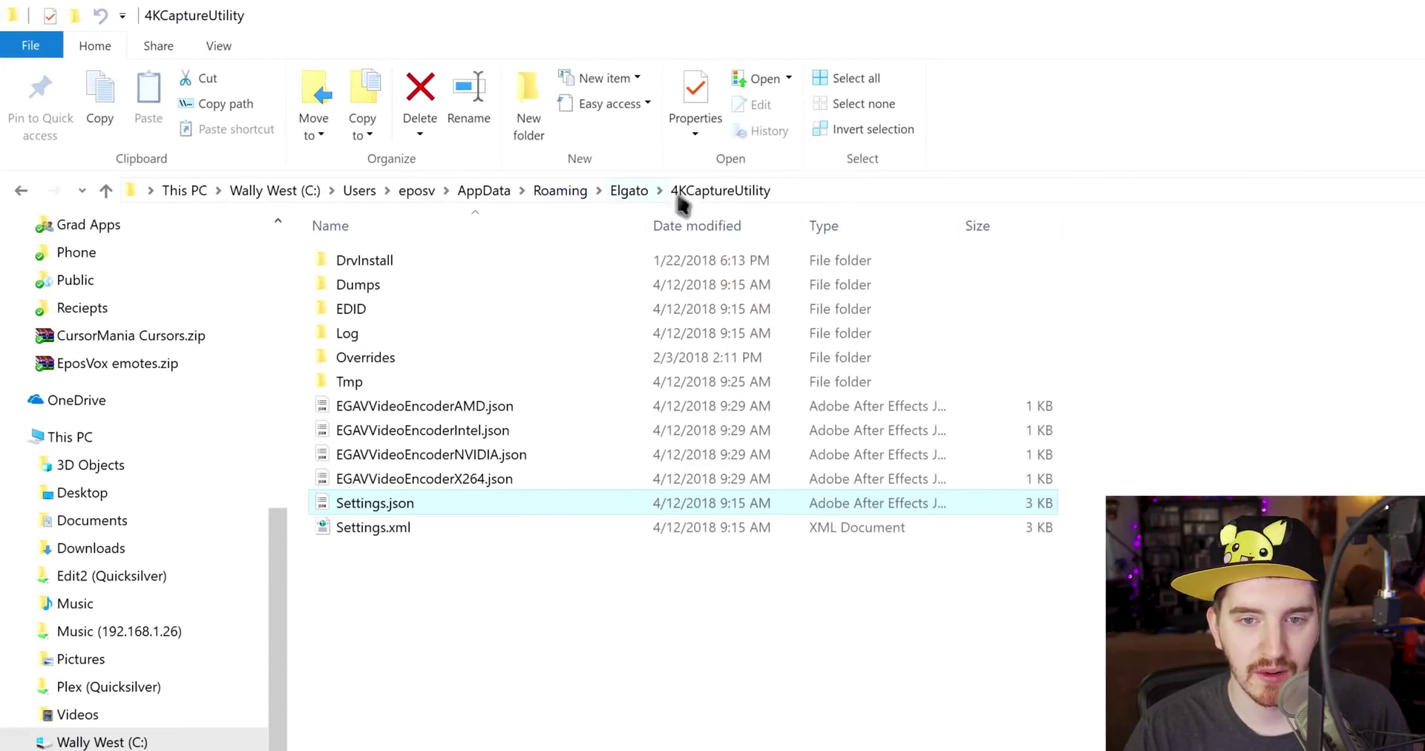
Open Settings.json in Notepad++, reload it from disk, and place the caret at the 1080 height value
double_click(466, 505)
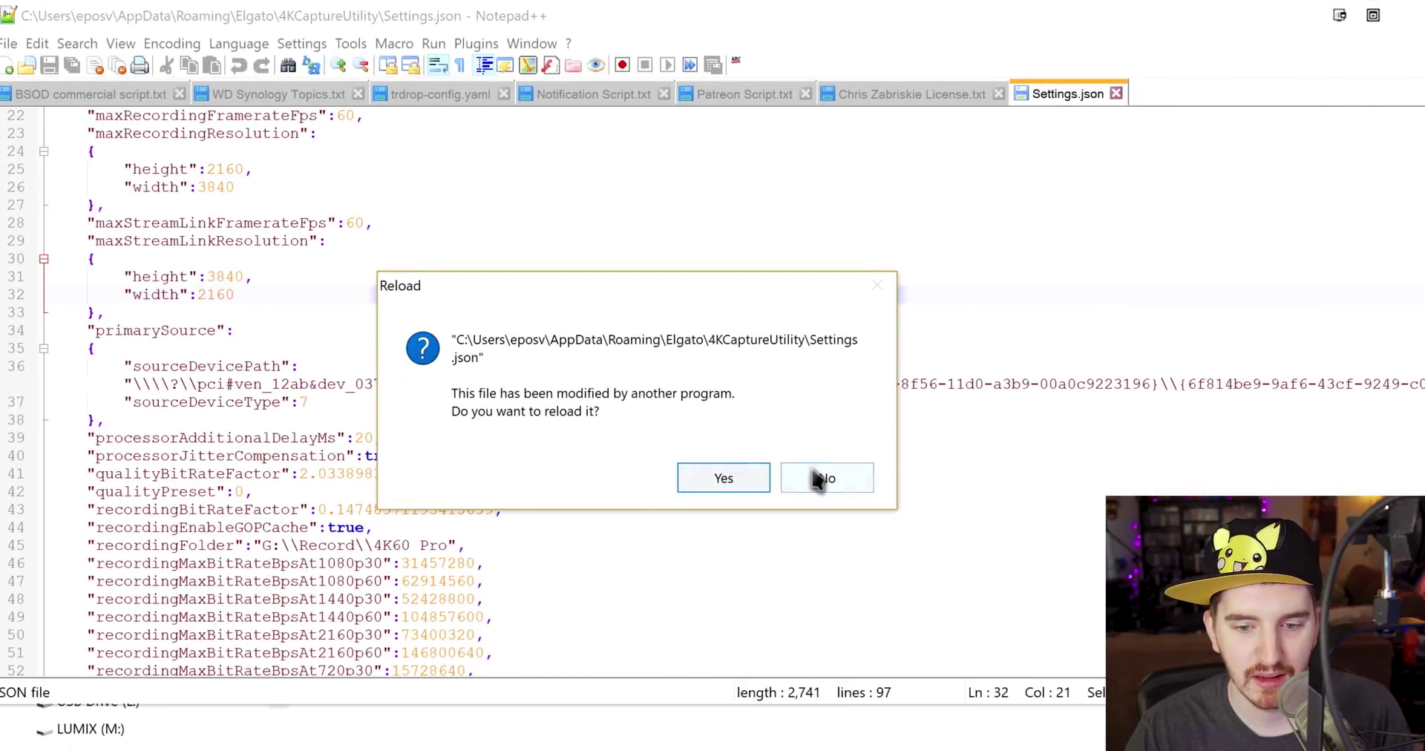
left_click(819, 479)
scroll(646, 479, "down", 13)
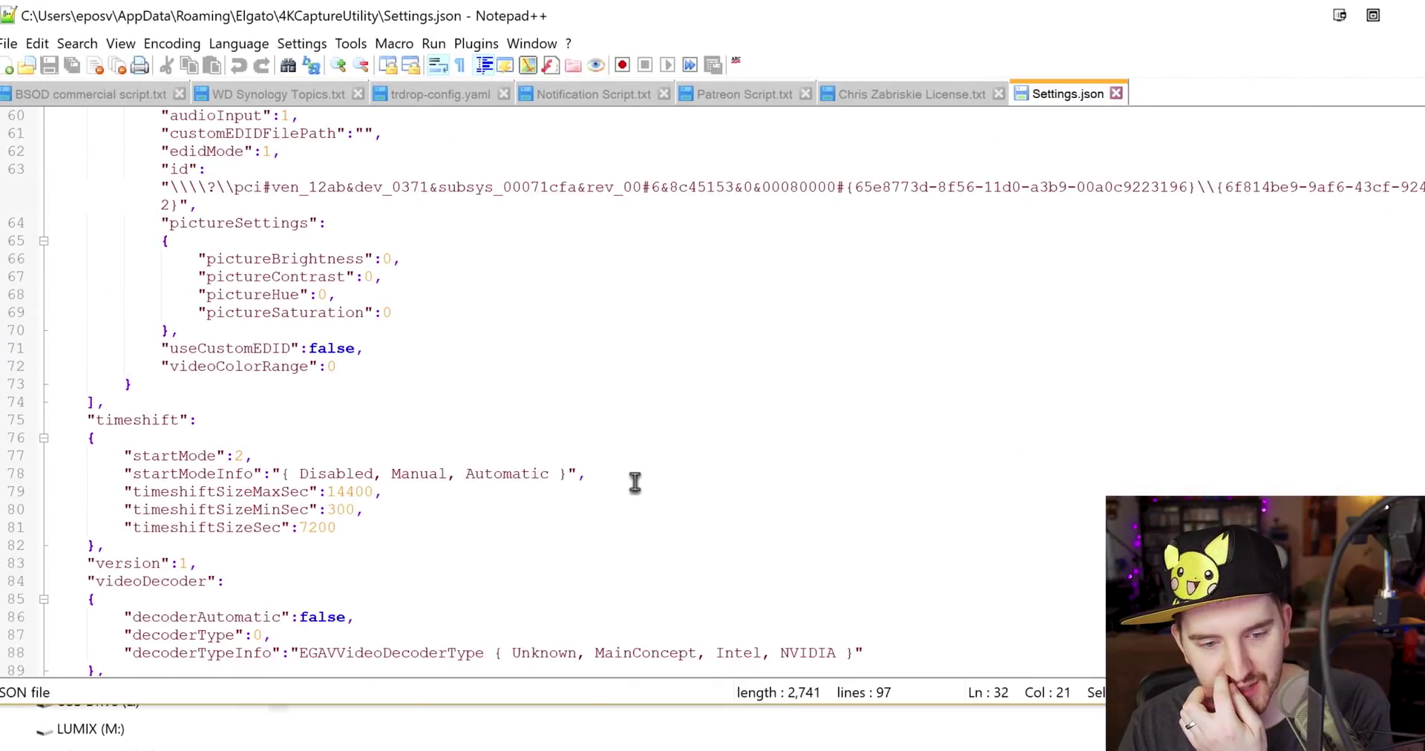
scroll(635, 482, "up", 15)
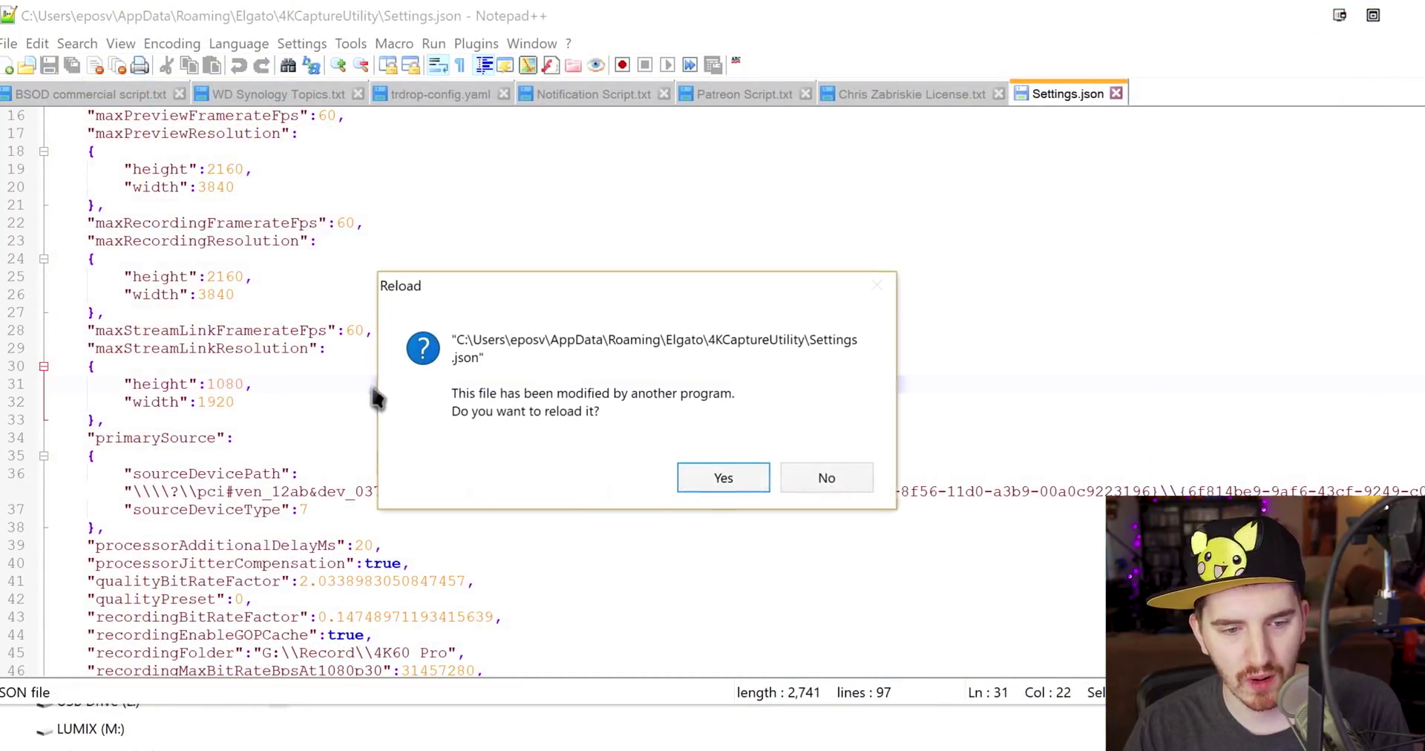
left_click(745, 477)
left_click(236, 385)
Change maxStreamLinkResolution's height to 2160 and save Settings.json
key("BackSpace")
key("BackSpace")
key("BackSpace")
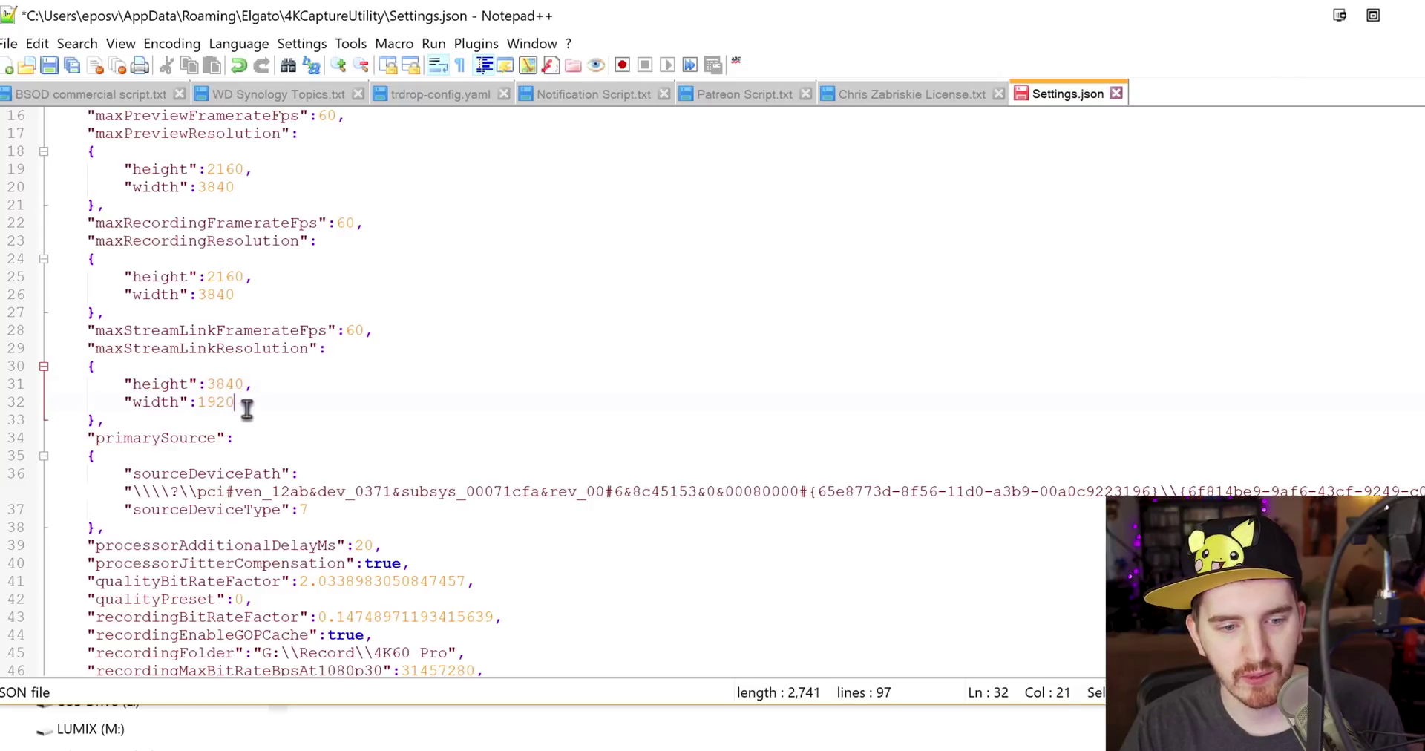
left_click_drag(243, 383, 211, 383)
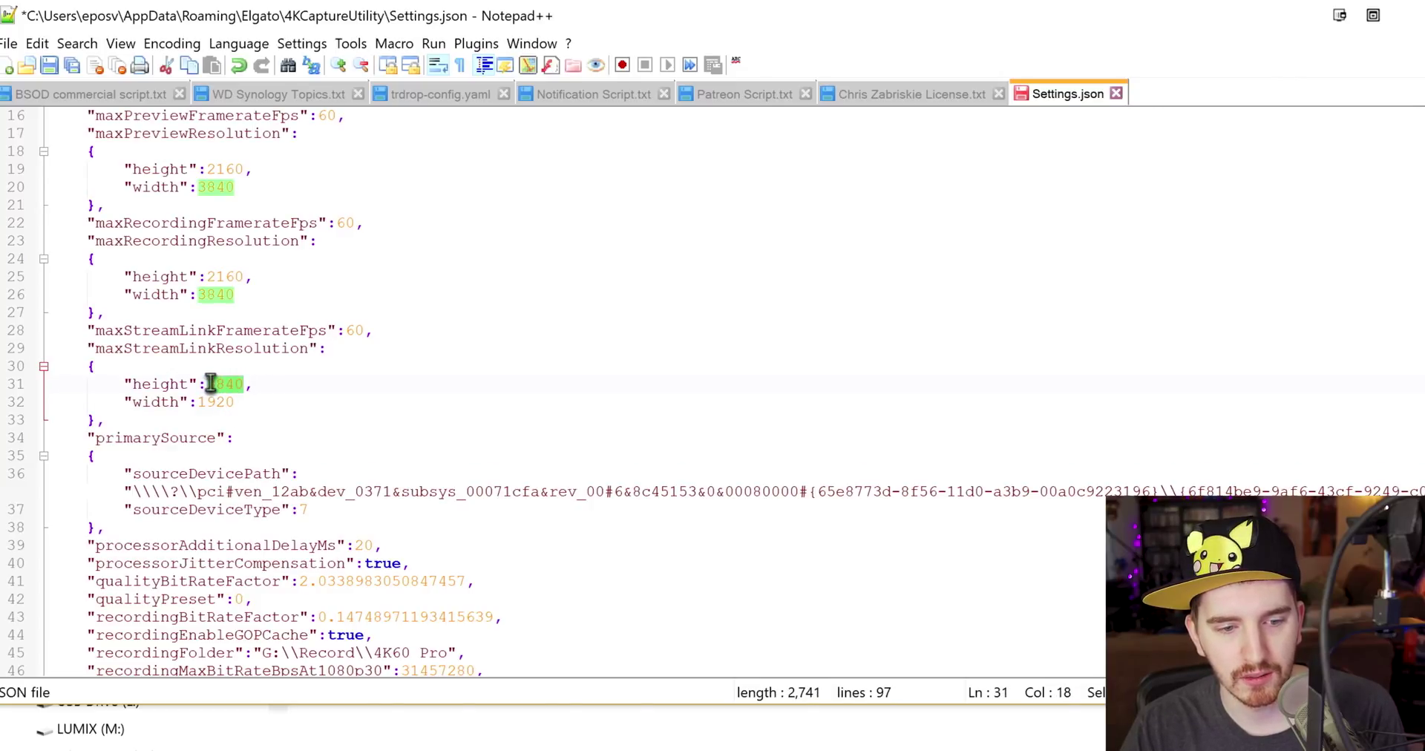
type("216")
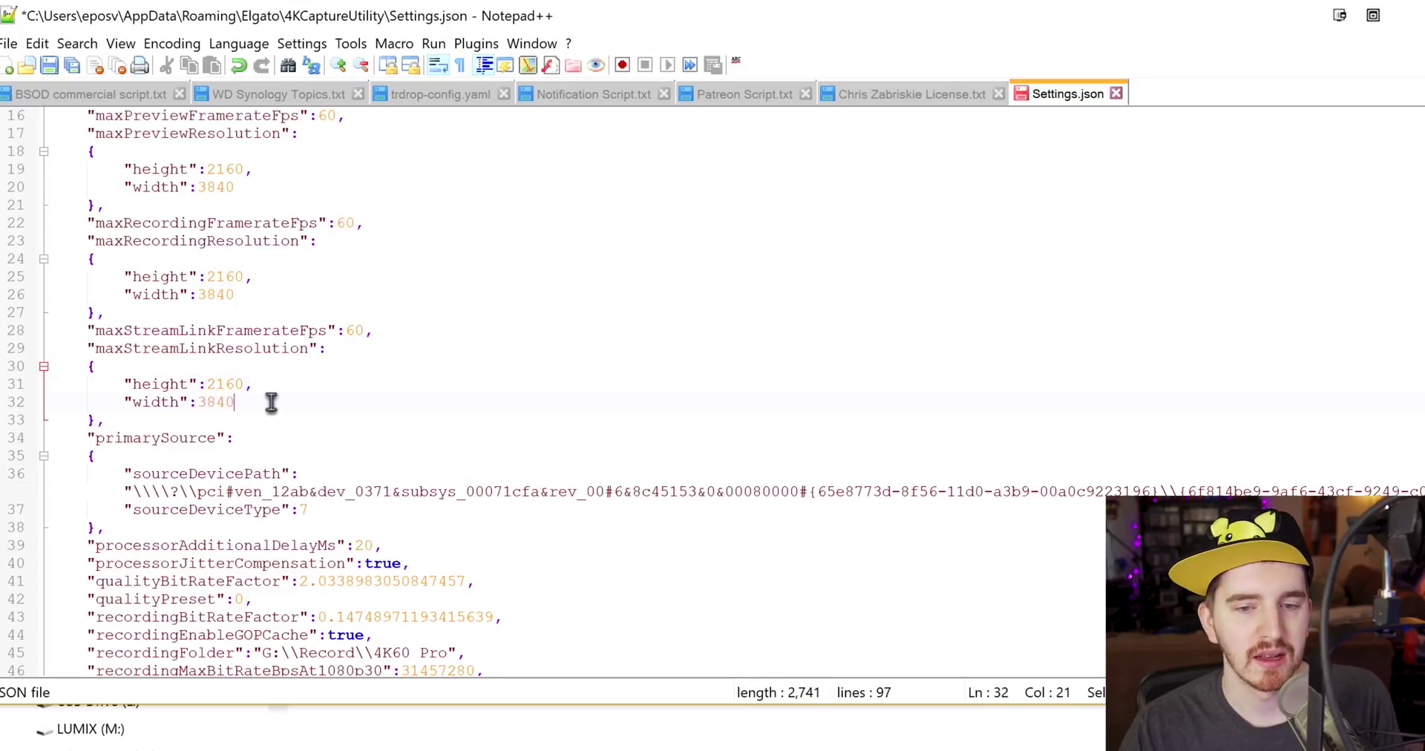
key("ctrl+s")
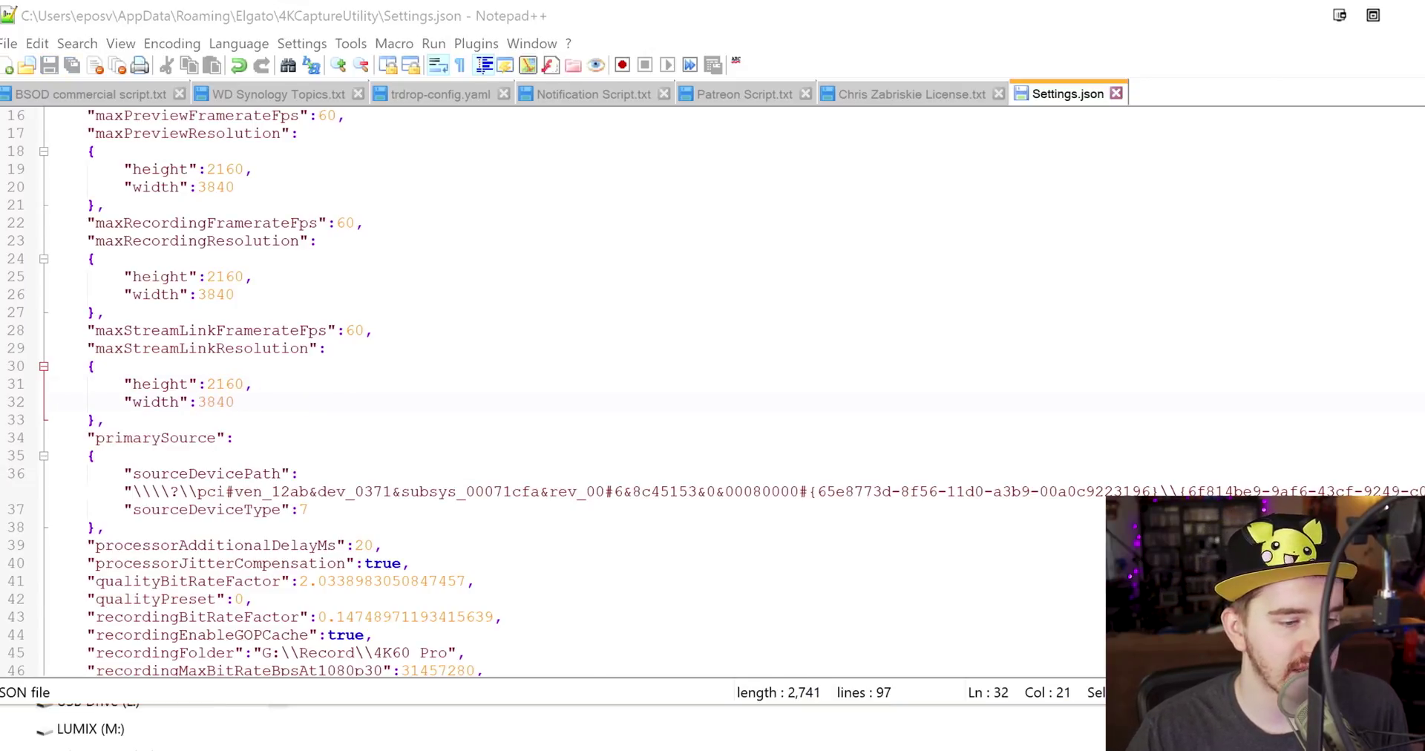
Review the saved maxStreamLinkResolution entry and close Notepad++
key("super")
left_click(816, 295)
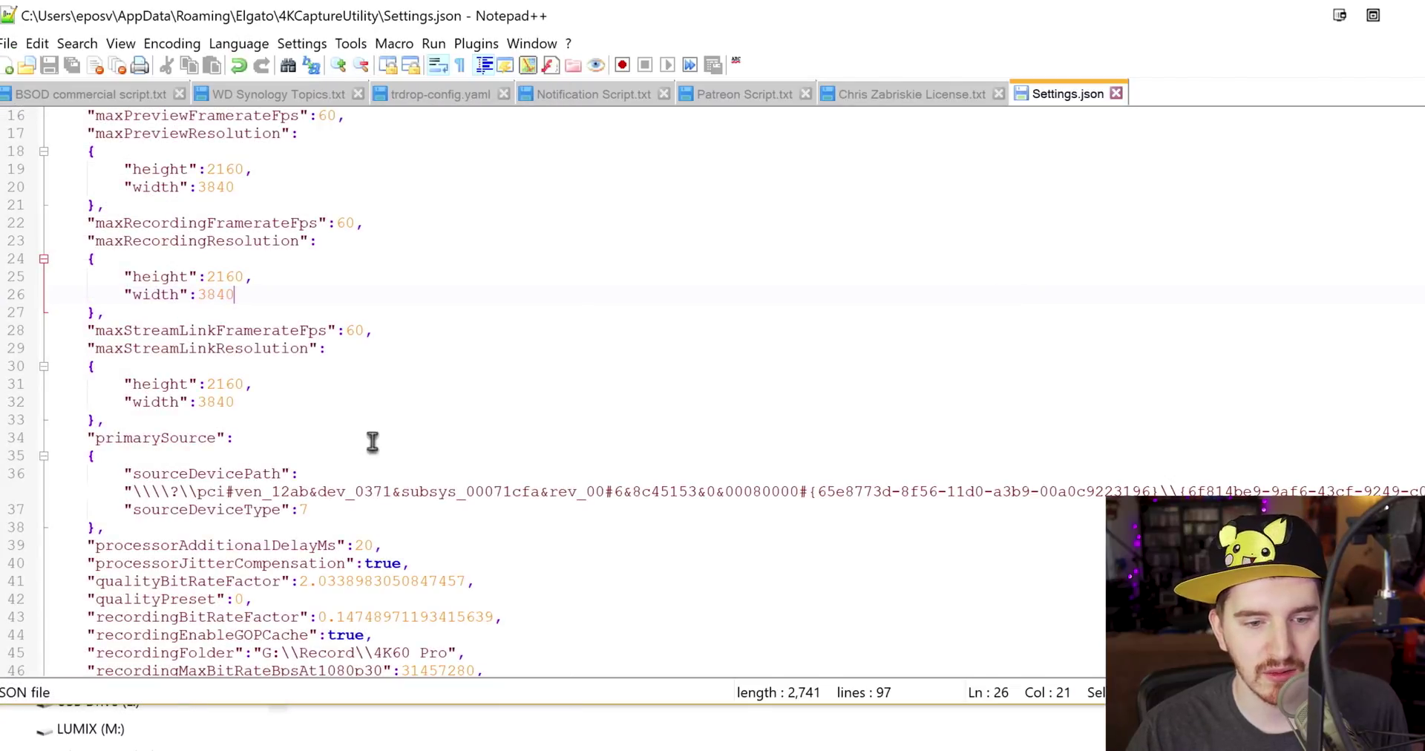
left_click_drag(89, 350, 309, 351)
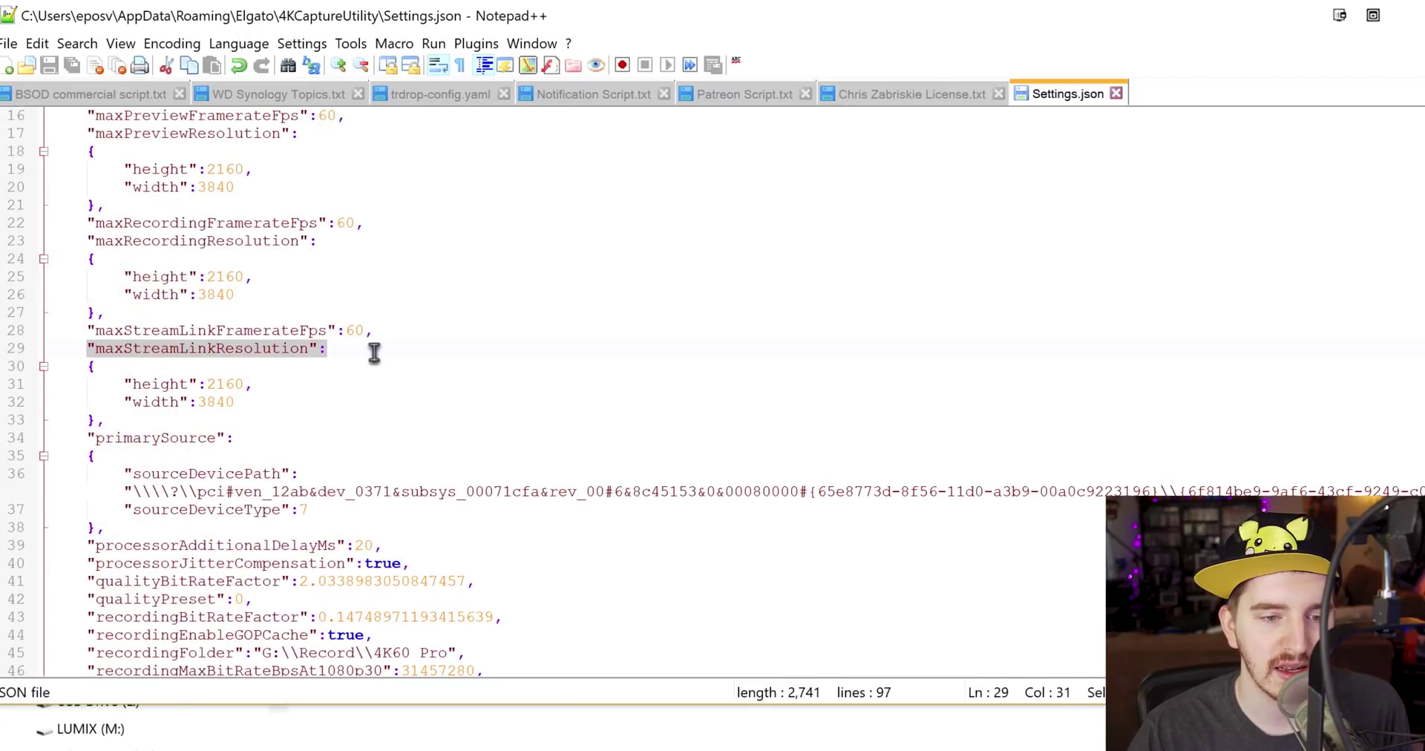
left_click(264, 401)
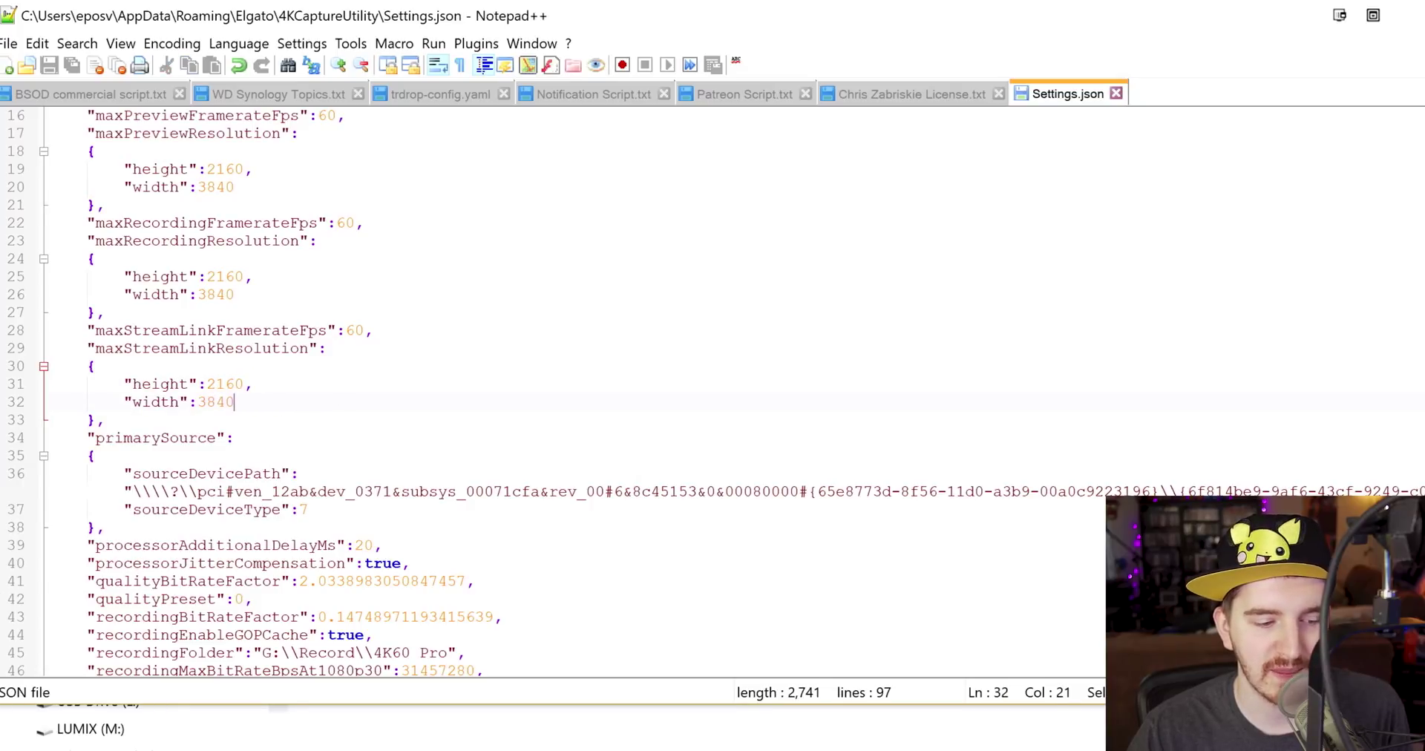
key("alt+F4")
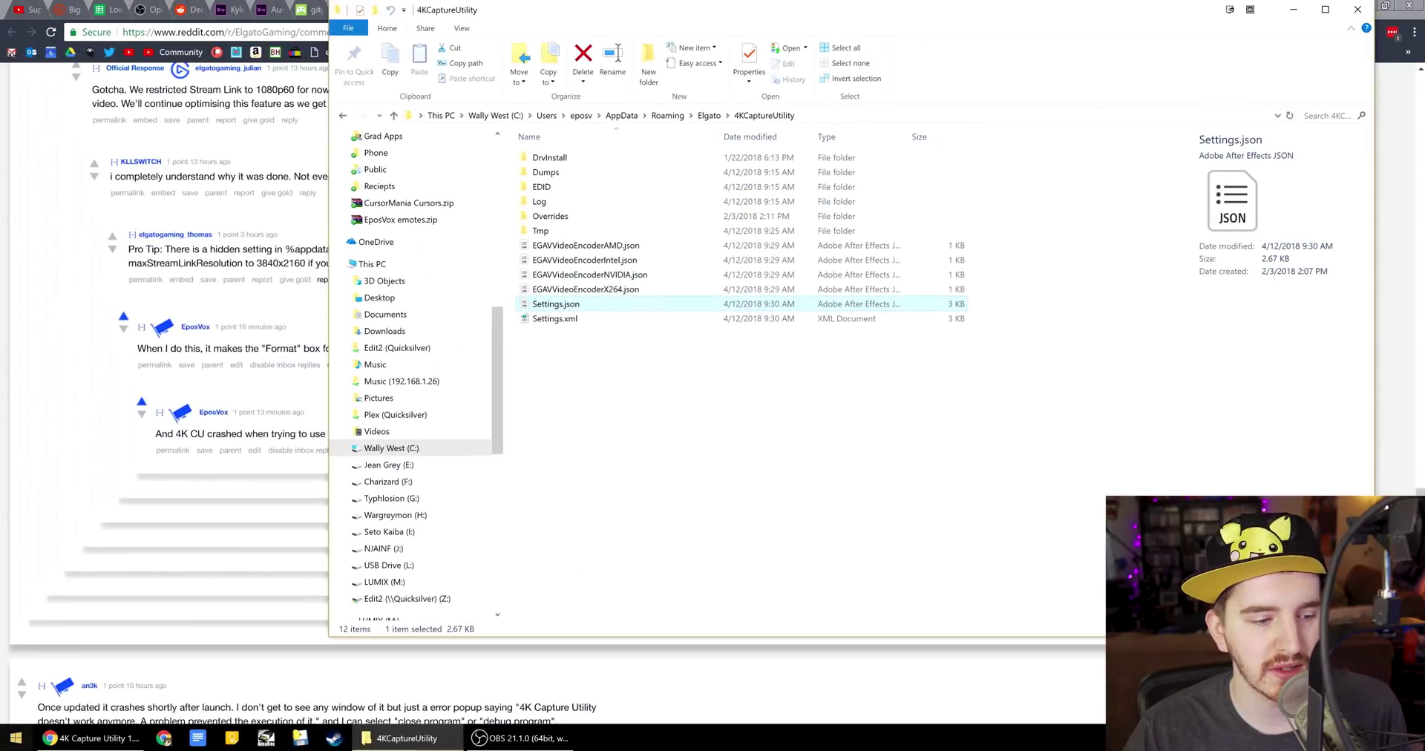
key("super")
Relaunch 4K Capture Utility and set its blank Stream Link format to 1080p60 in preferences
left_click(396, 555)
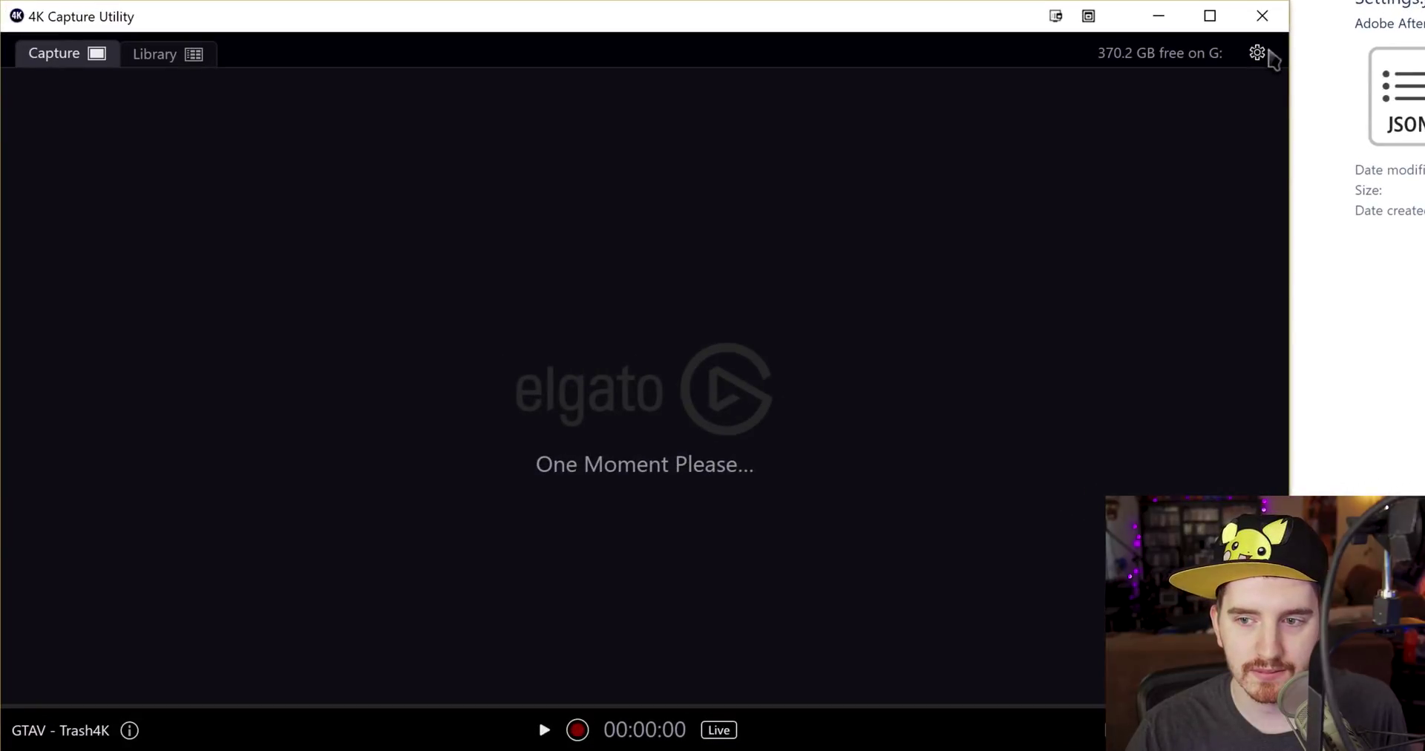
left_click(1262, 53)
left_click(613, 255)
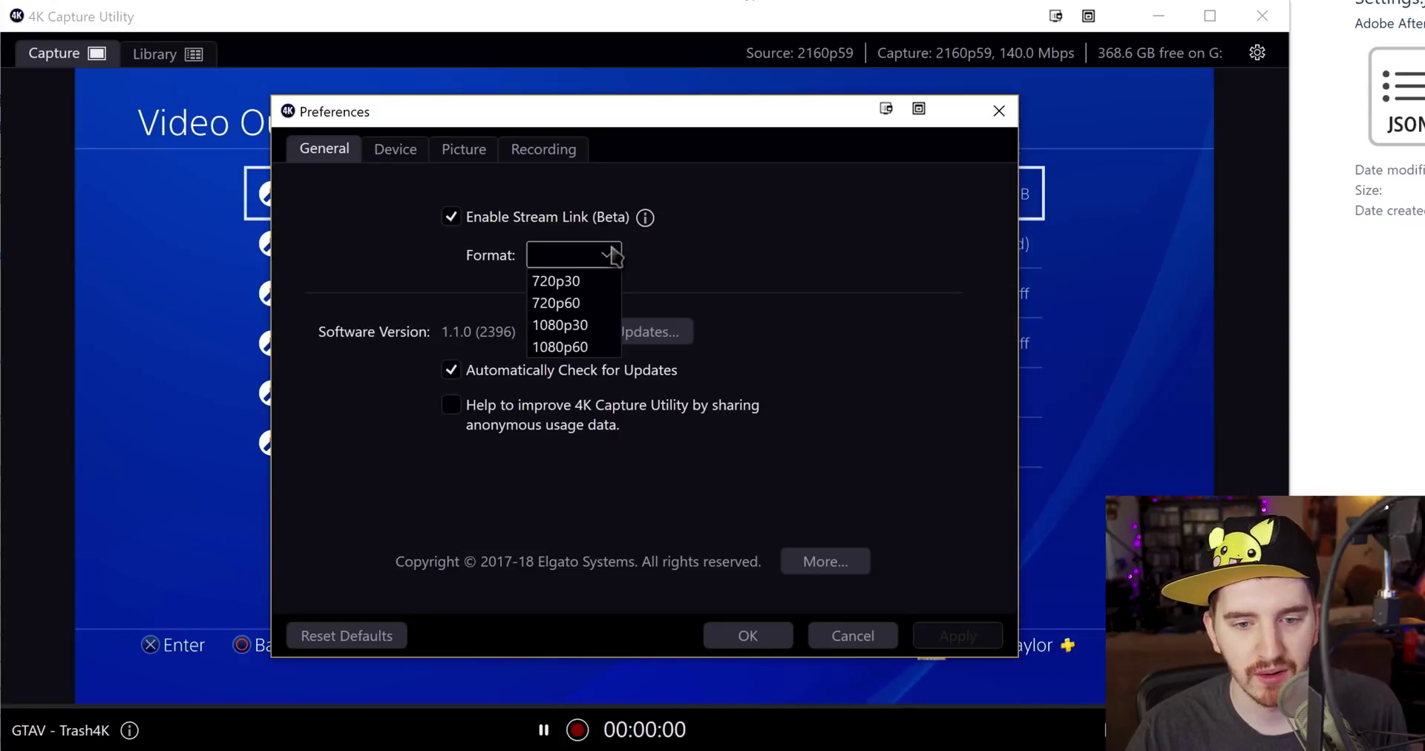
left_click(659, 255)
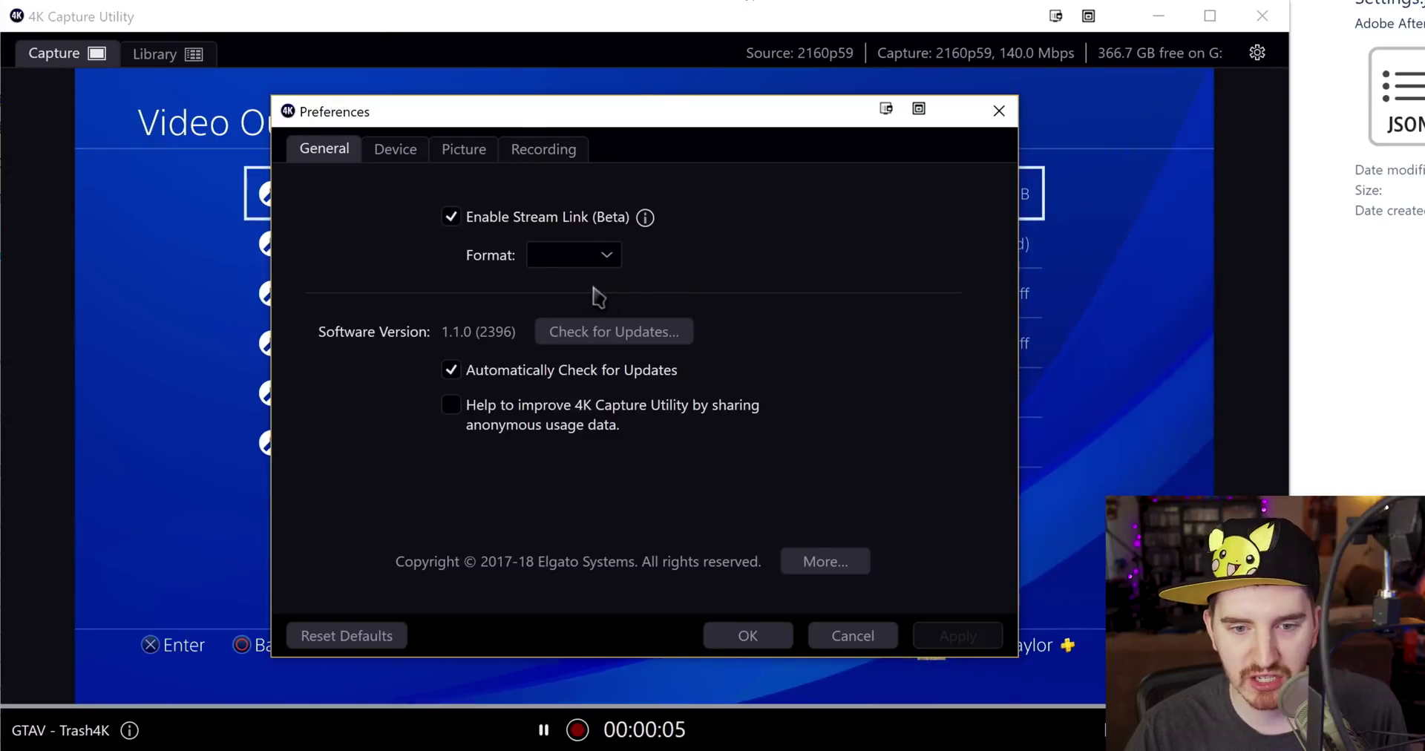
left_click(586, 254)
left_click(561, 327)
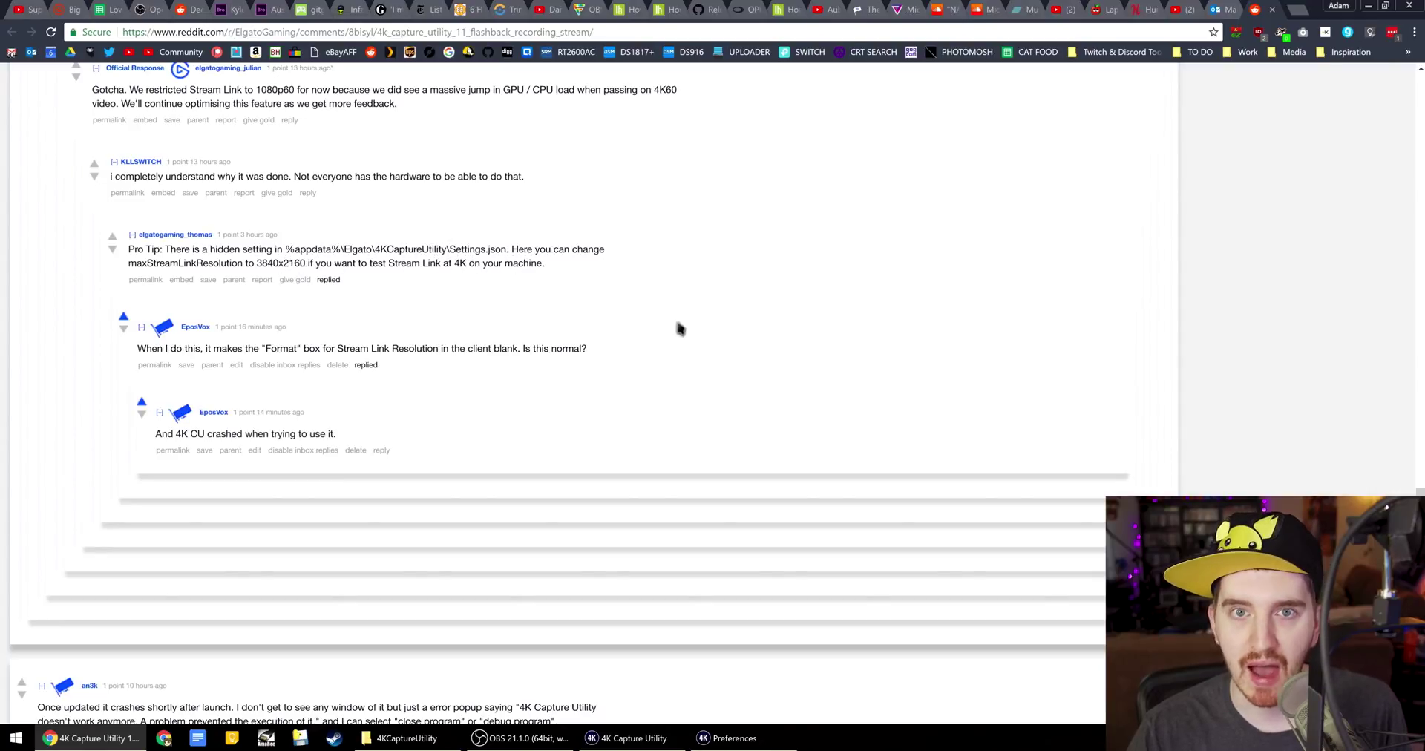
Confirm the 1080p60 Stream Link format in Preferences and bring OBS Studio to the front
key("alt+Tab")
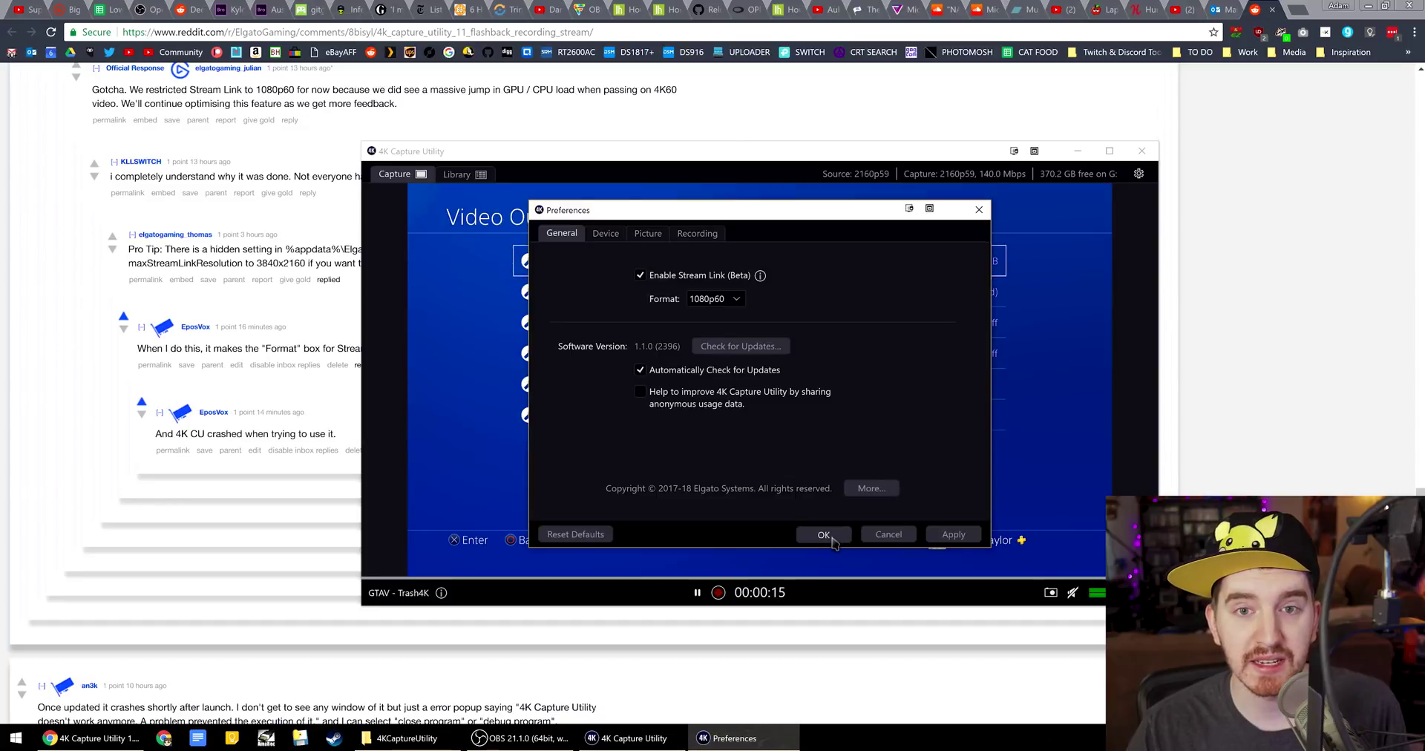
left_click(824, 535)
left_click(553, 738)
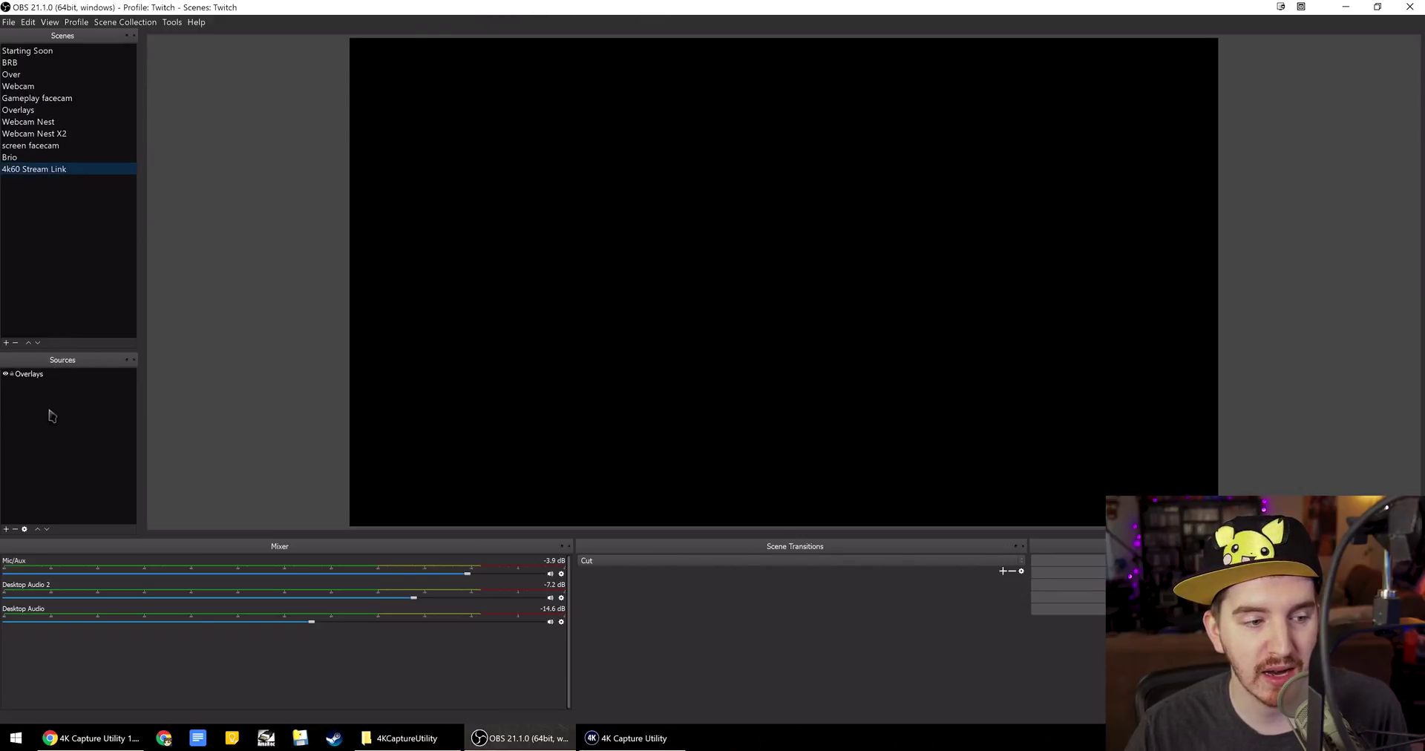
Add an NDI source named '4k60 Pro' using the 4K Capture Utility stream with Internal sync
left_click(11, 530)
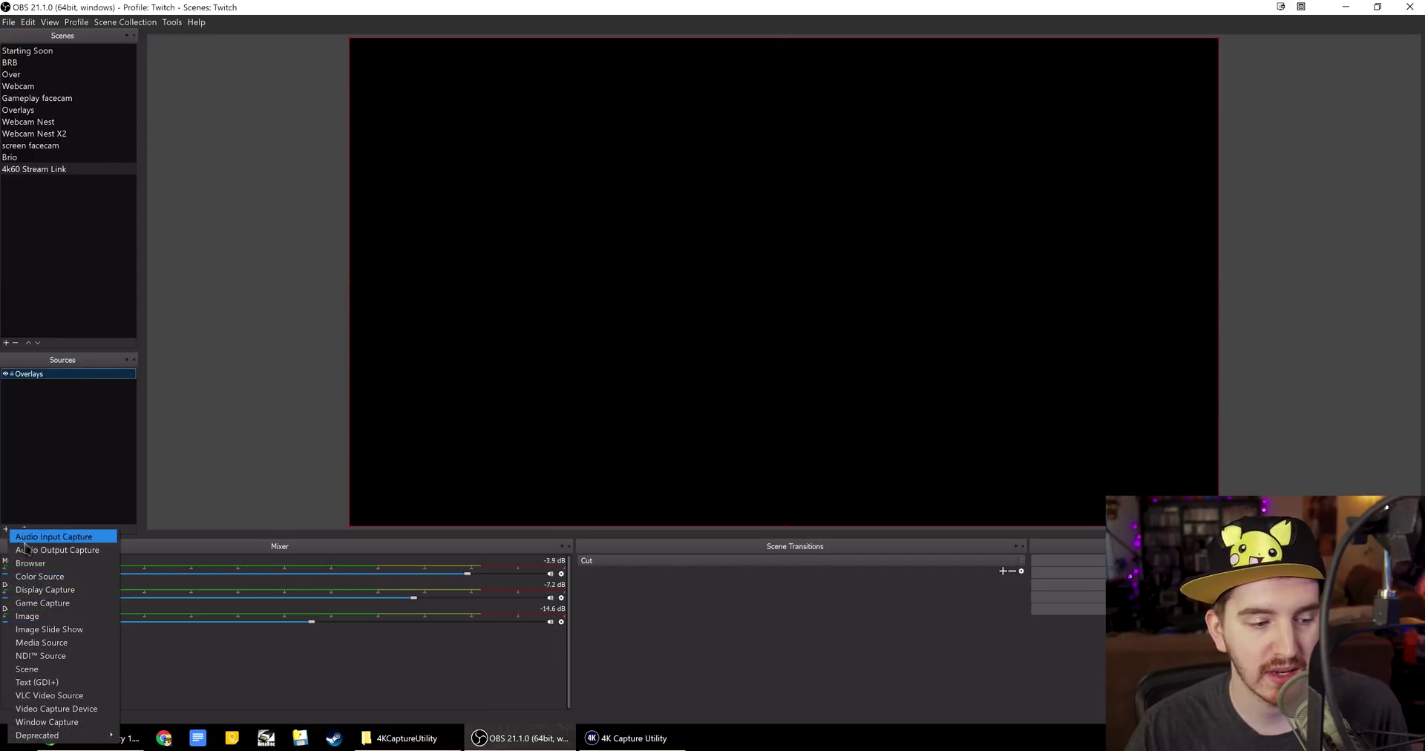
left_click(33, 653)
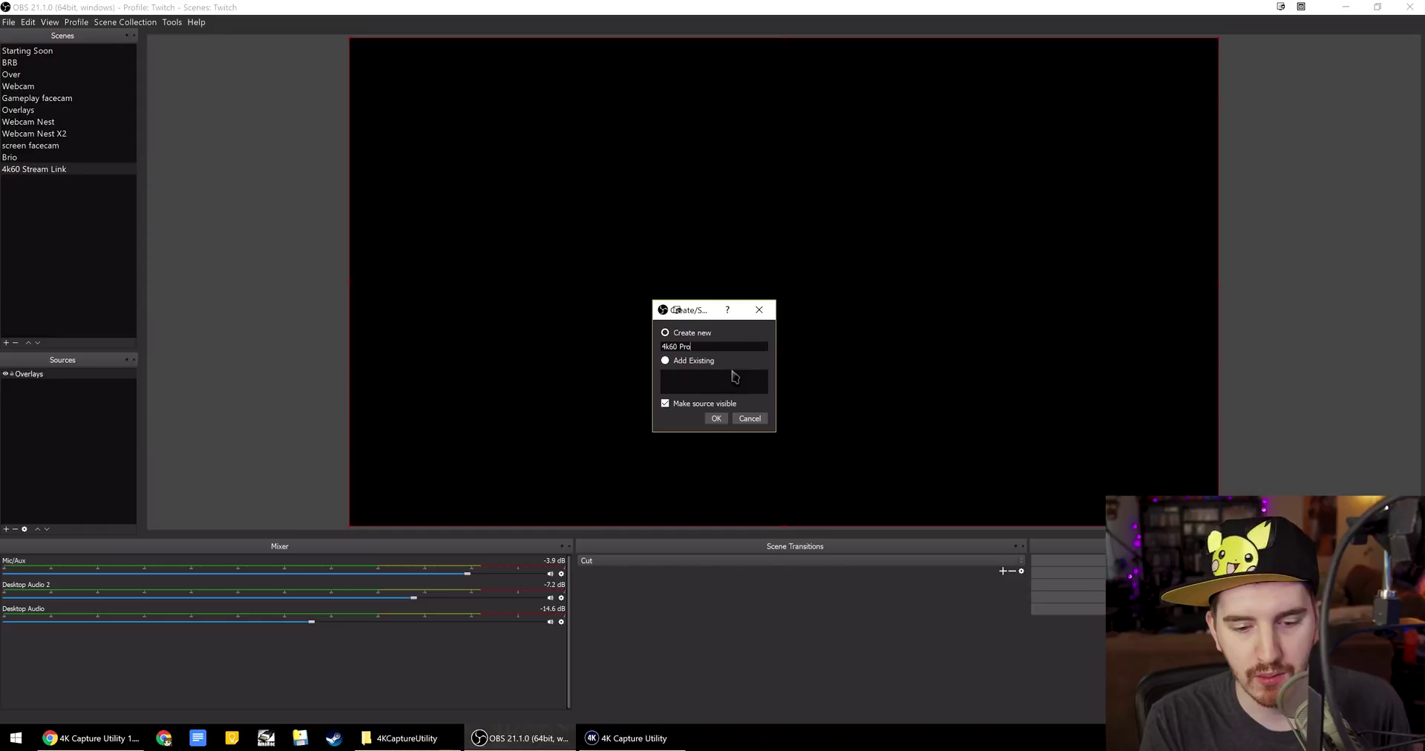
type("4k60 Pro")
key("Return")
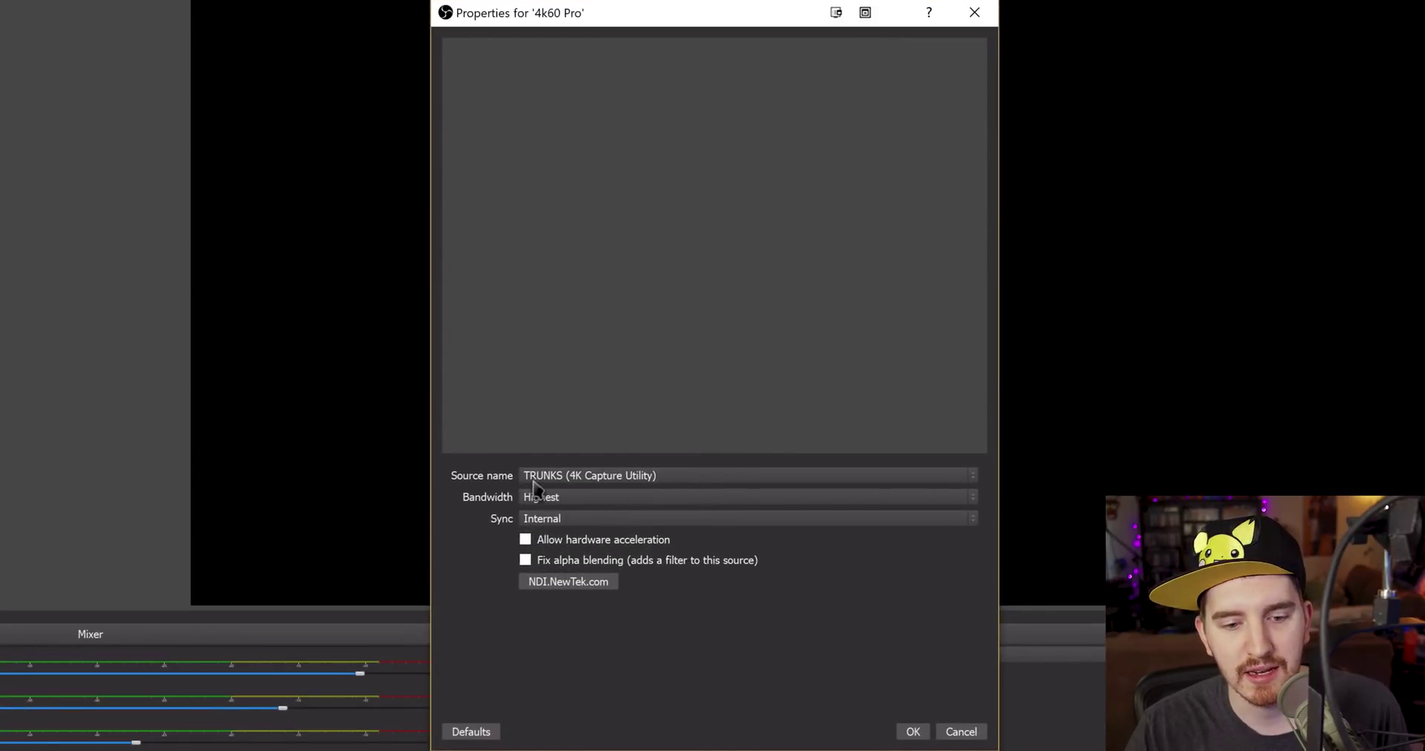
left_click(574, 476)
left_click(575, 489)
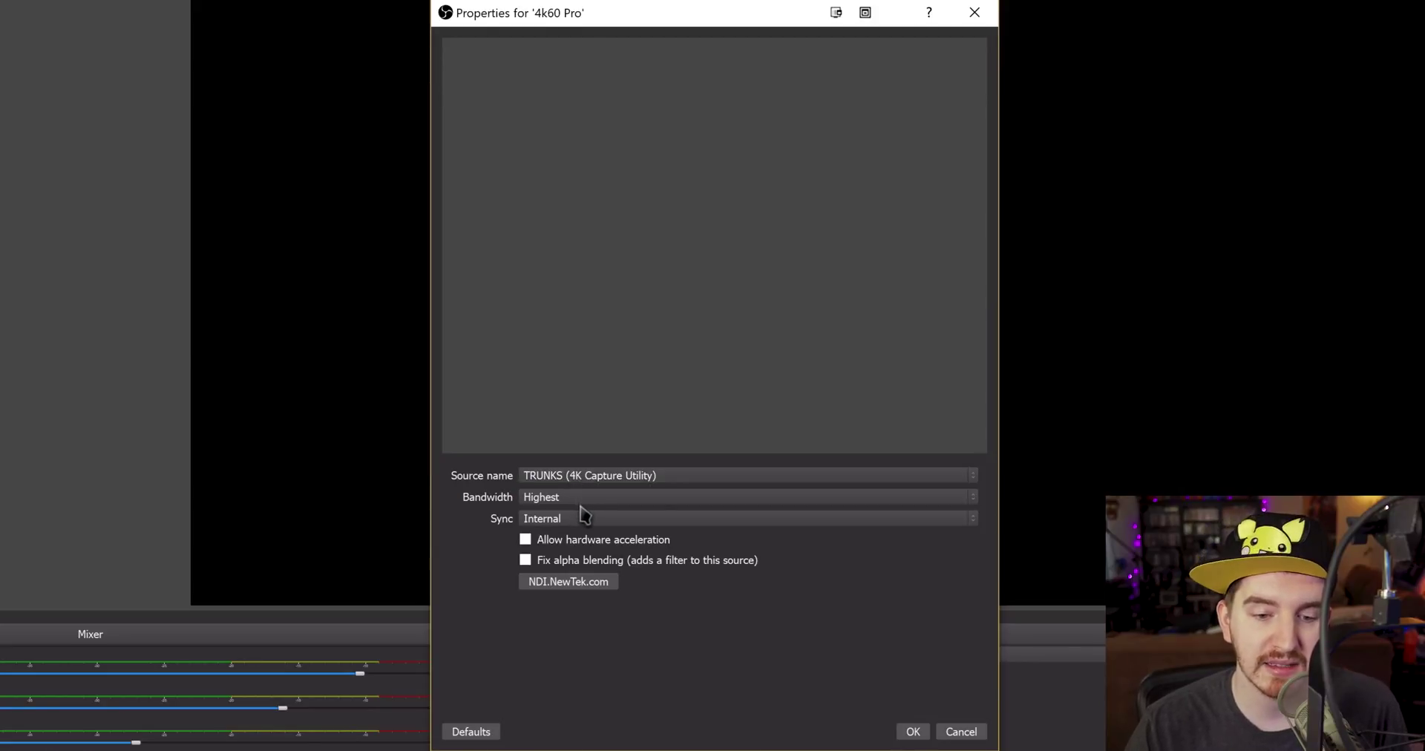
left_click(575, 519)
left_click(562, 520)
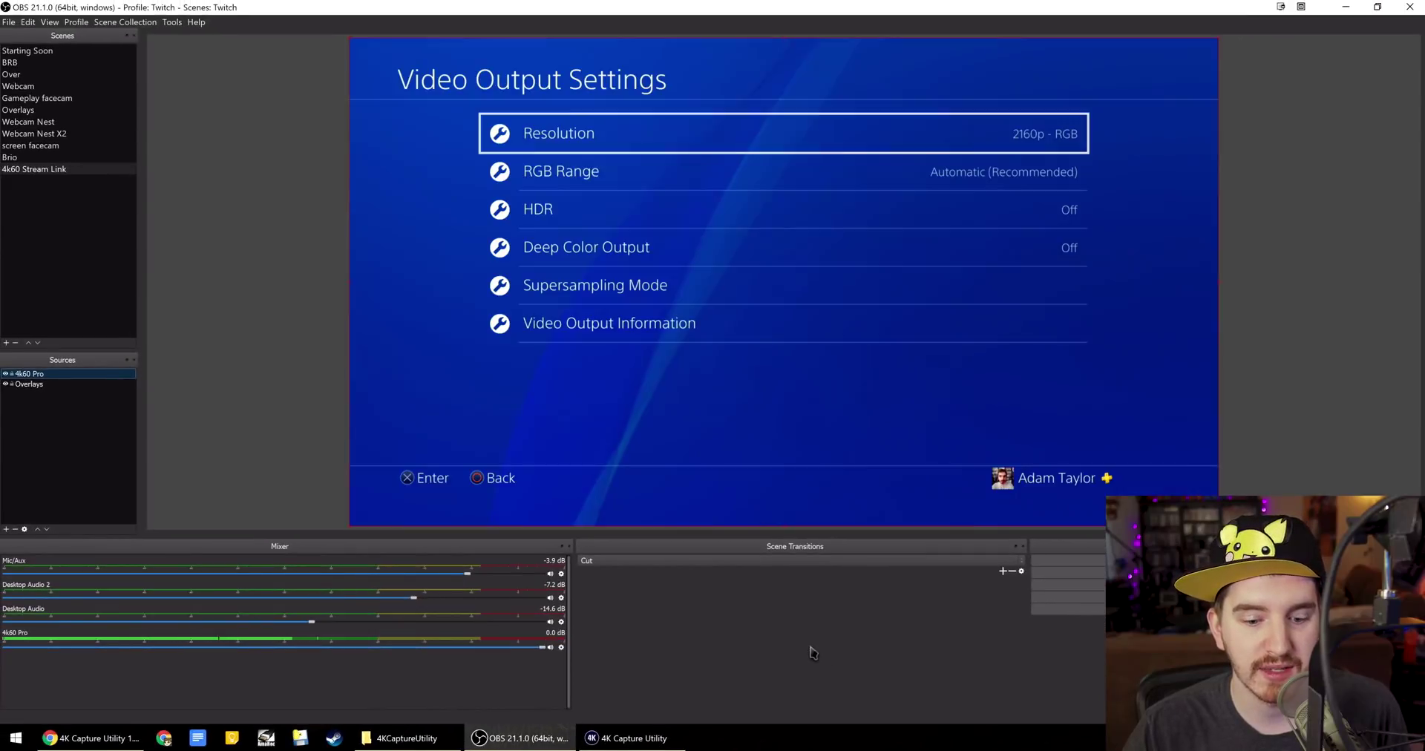
Move the 4k60 Pro source below Overlays and compare its preview against the 4K Capture Utility window
left_click(47, 529)
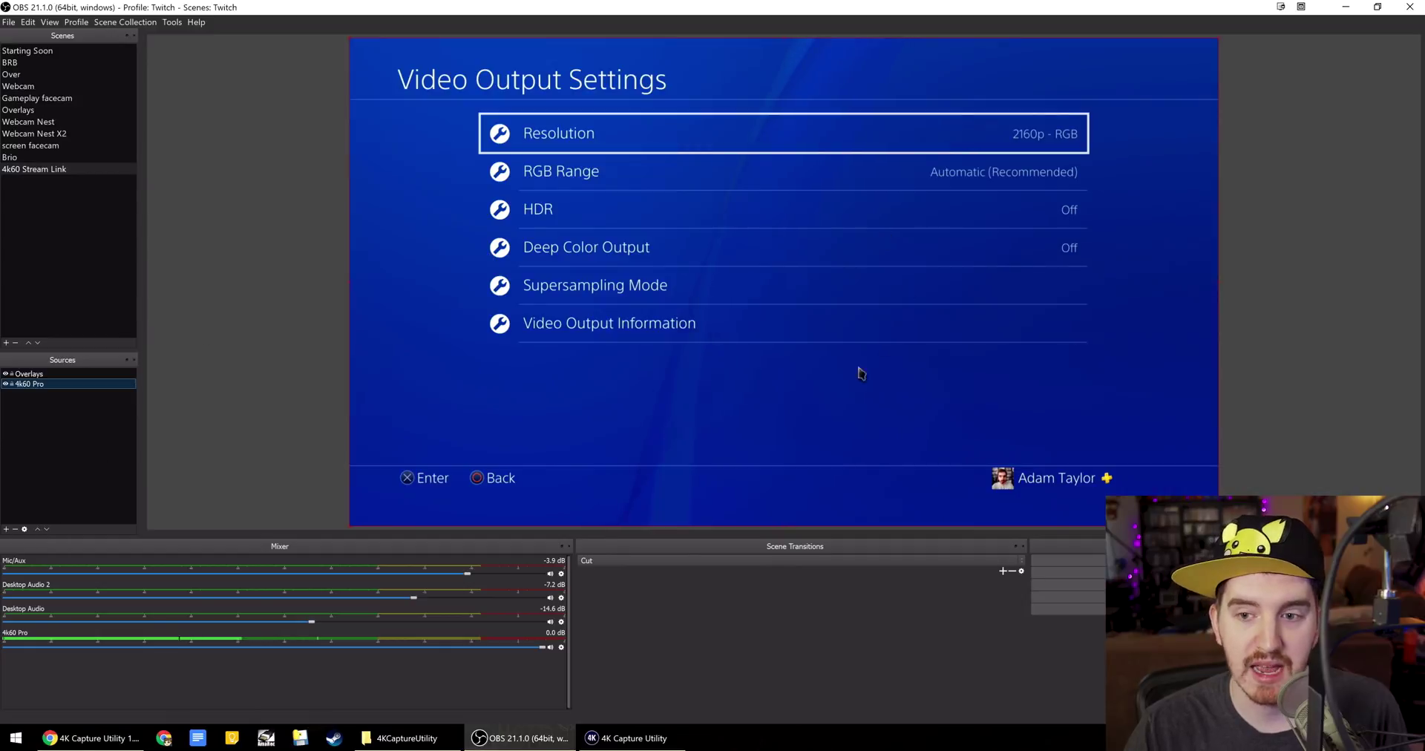
key("alt+Tab")
left_click_drag(809, 163, 897, 253)
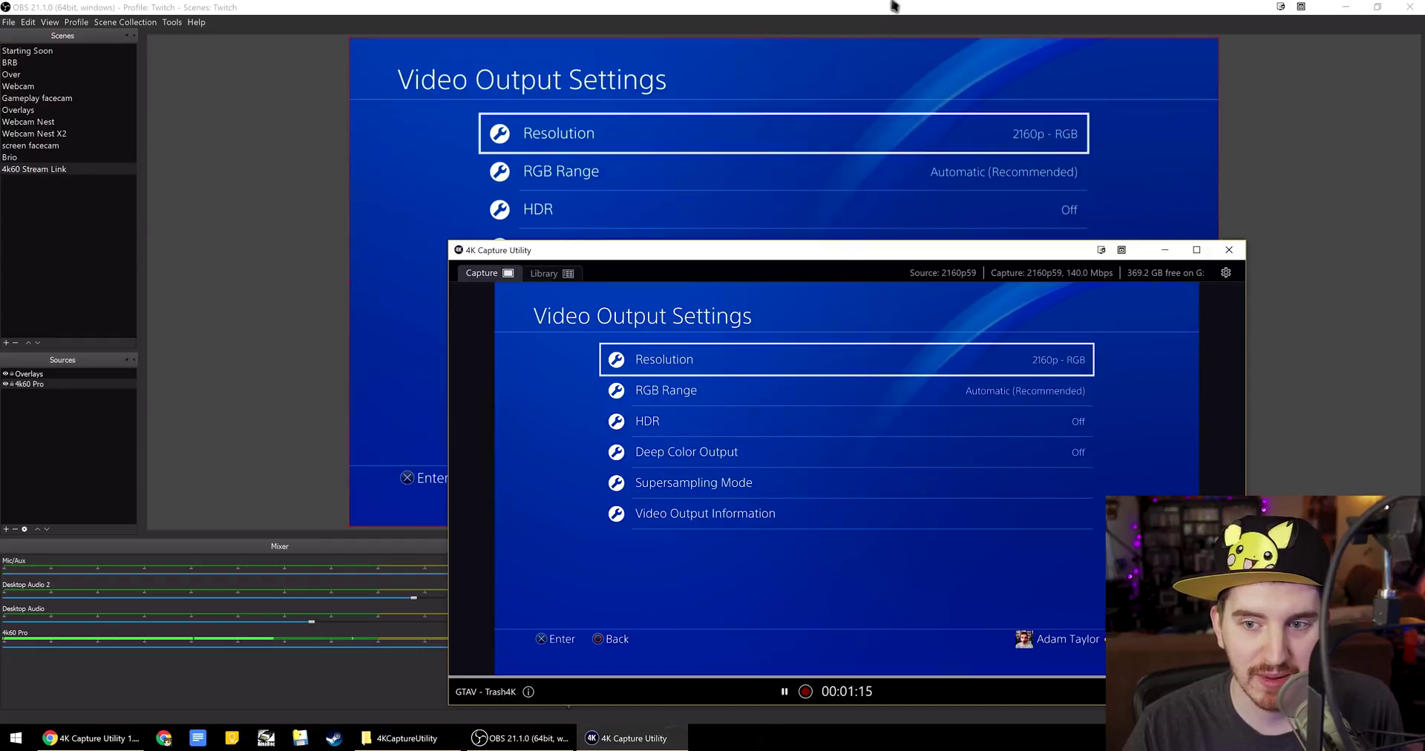
left_click(781, 239)
left_click(97, 373)
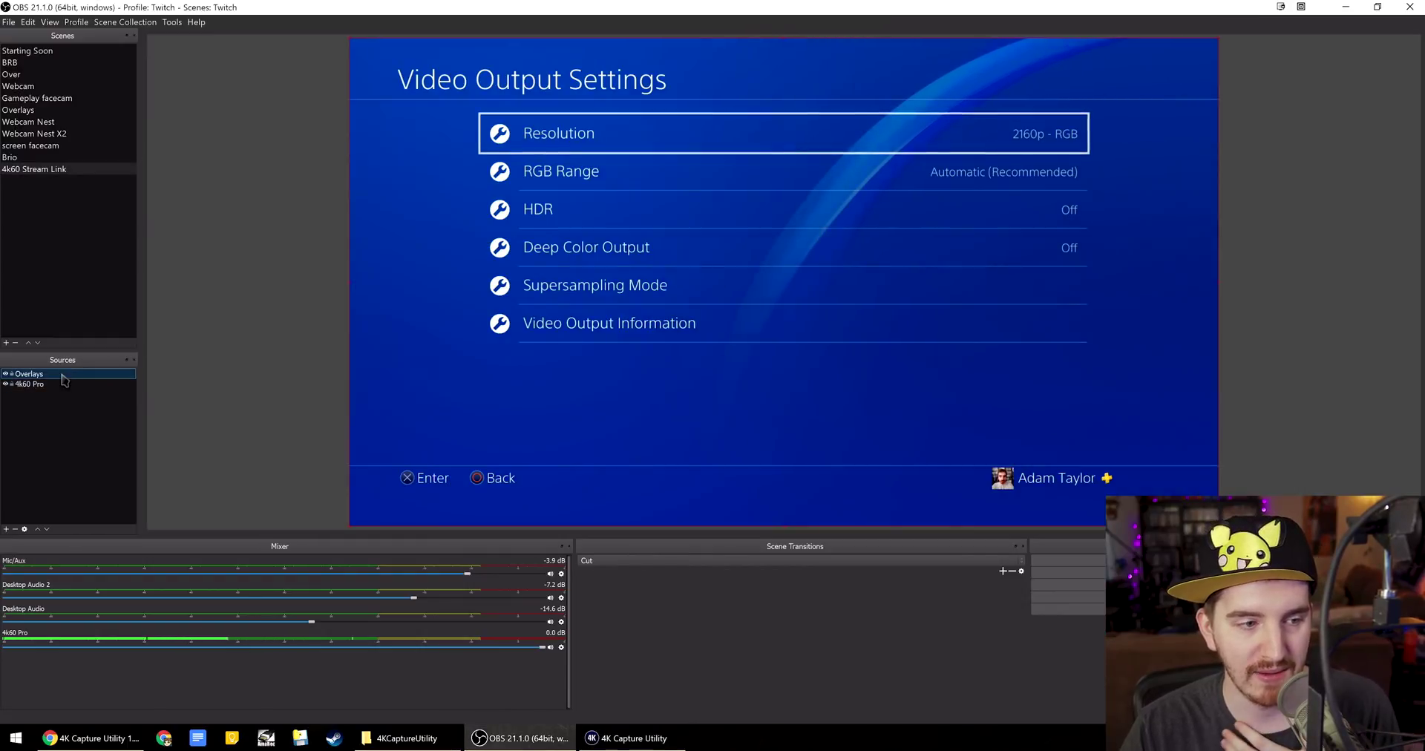